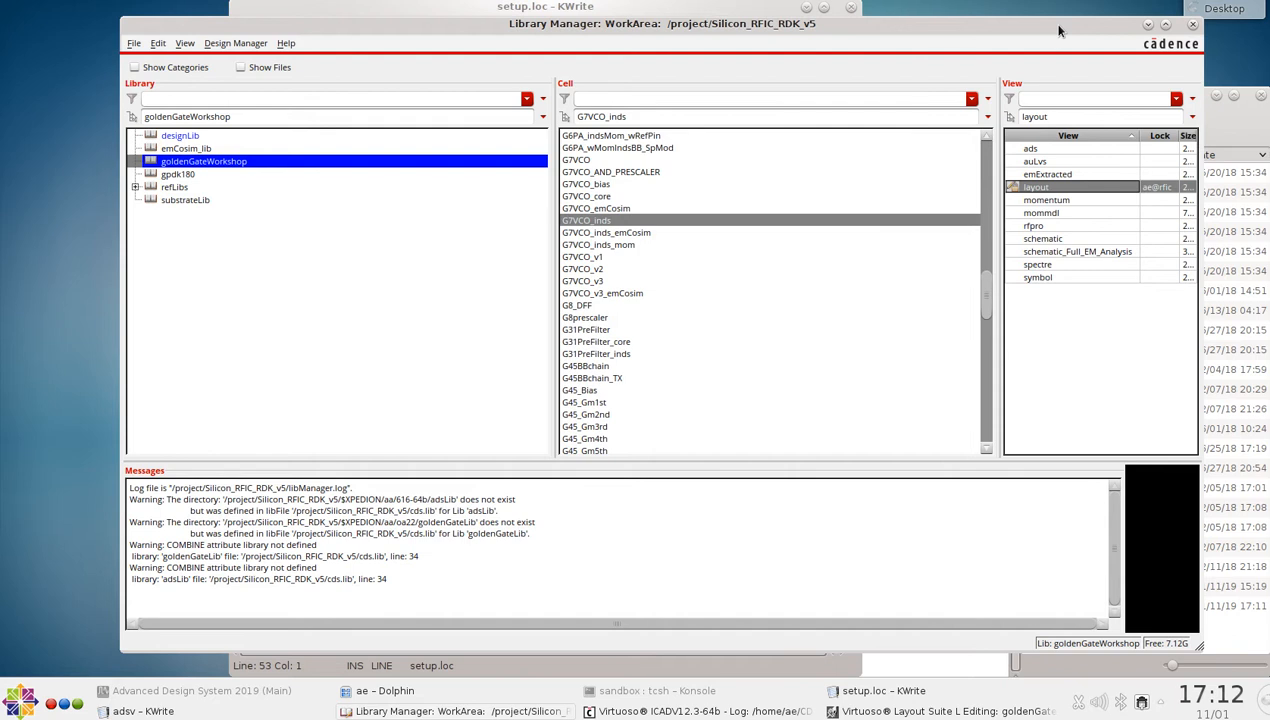
# - Open the layout view of the G7VCO_inds cell from the goldenGateWorkshop library and bring its window forward
pyautogui.moveTo(1059, 30); pyautogui.dragTo(1053, 46)
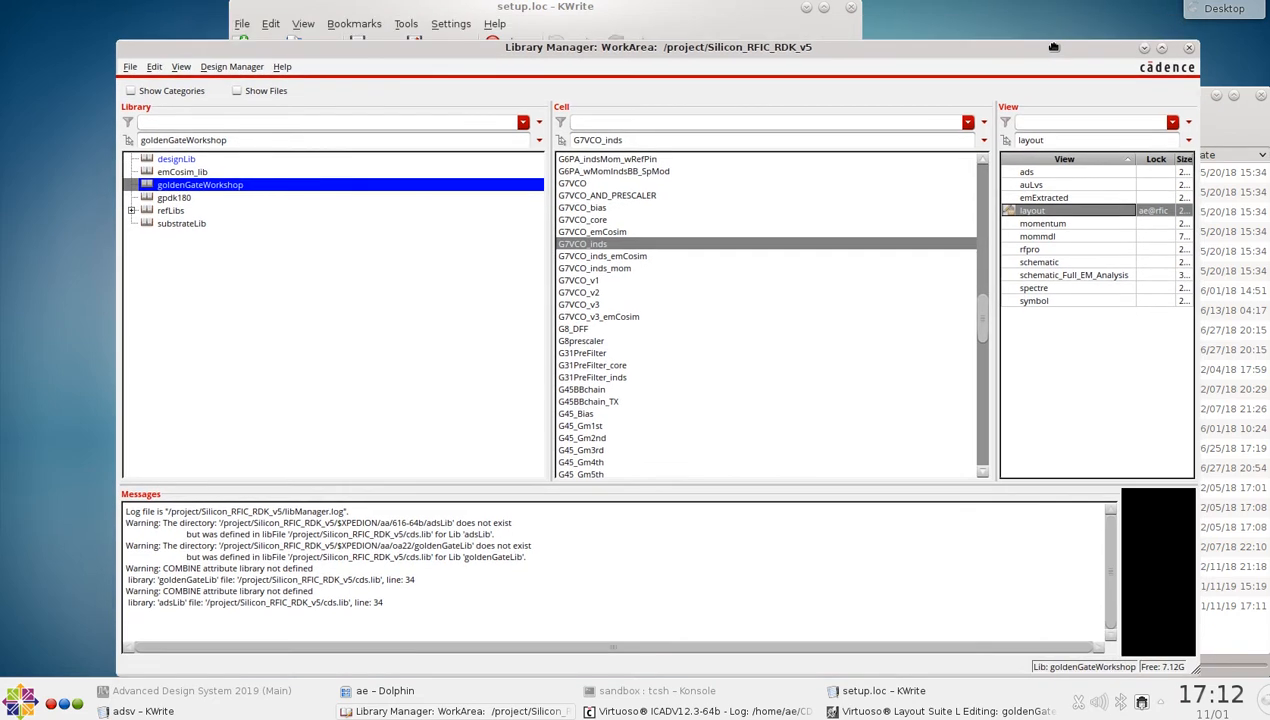
pyautogui.doubleClick(1016, 212)
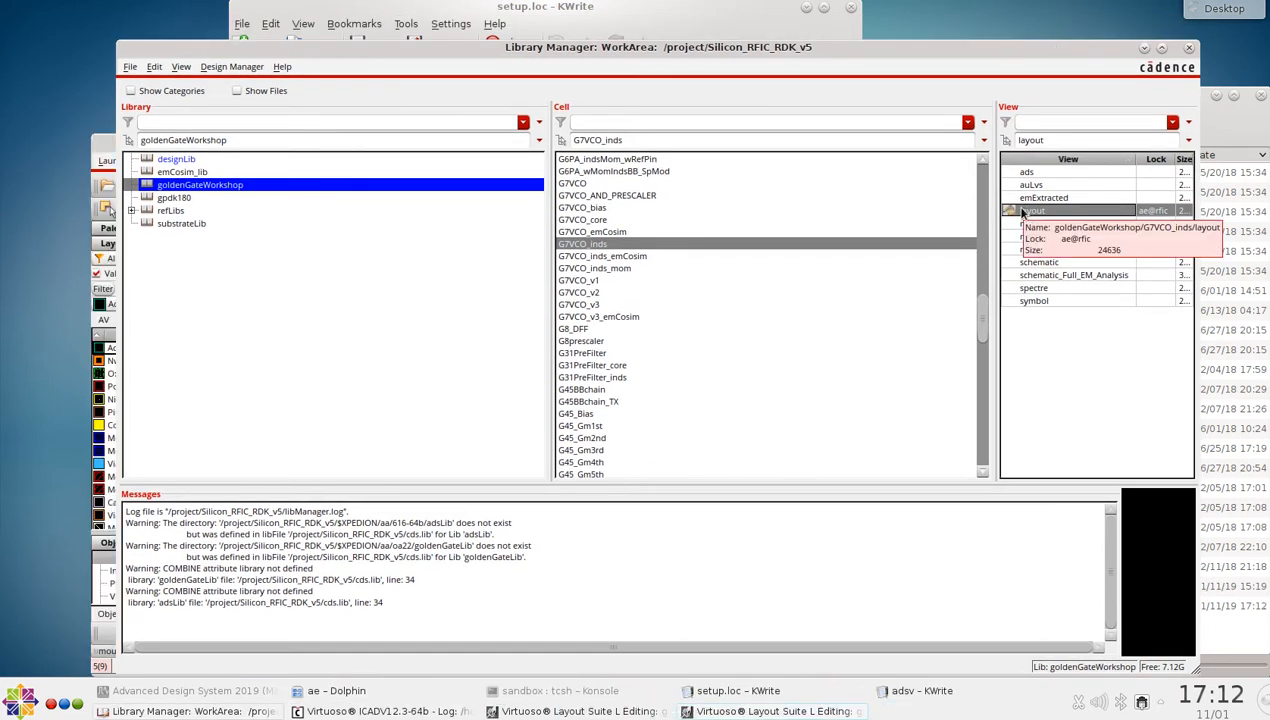
pyautogui.click(106, 146)
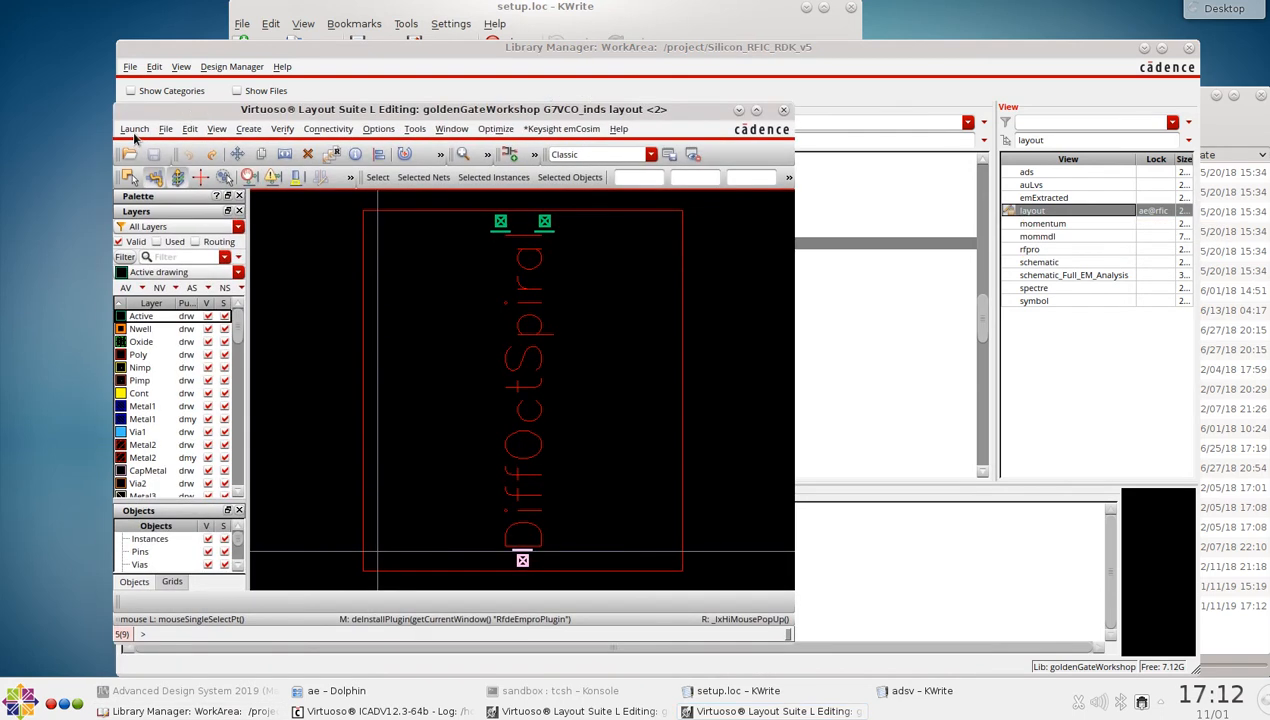
# - Load the RFPro plugin in the G7VCO_inds layout window
pyautogui.click(136, 130)
pyautogui.moveTo(163, 367)
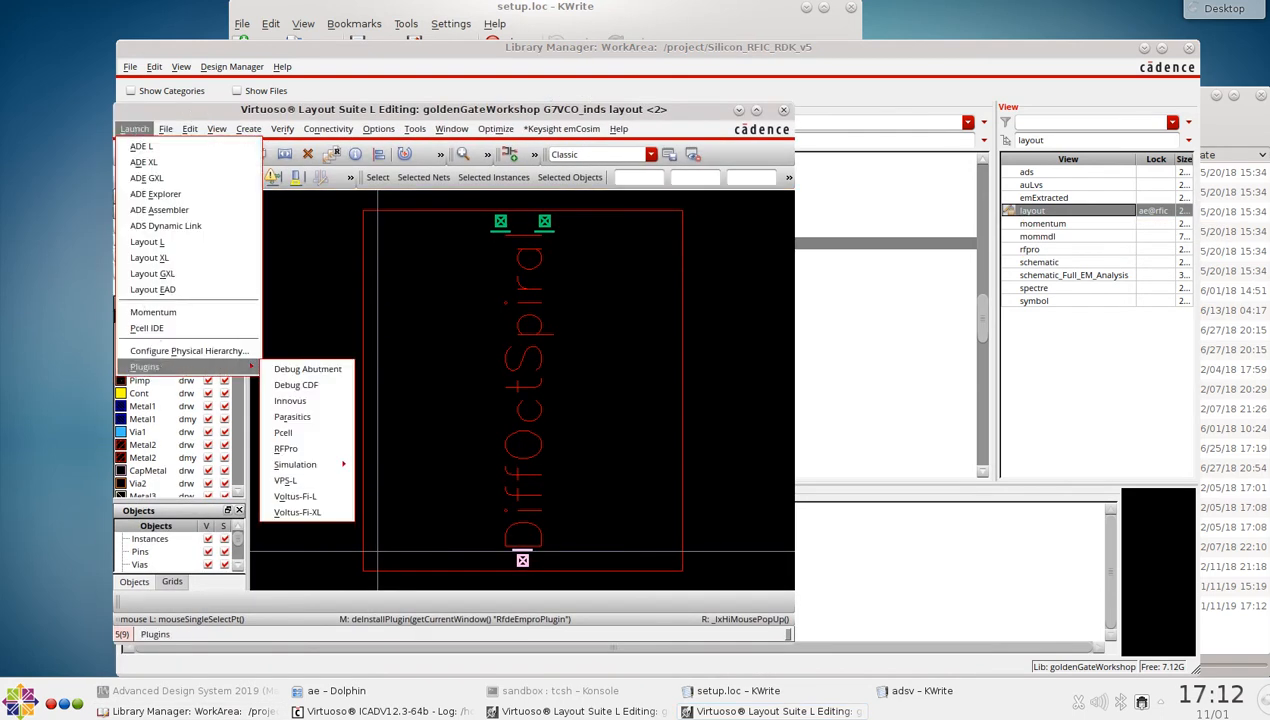
pyautogui.click(307, 452)
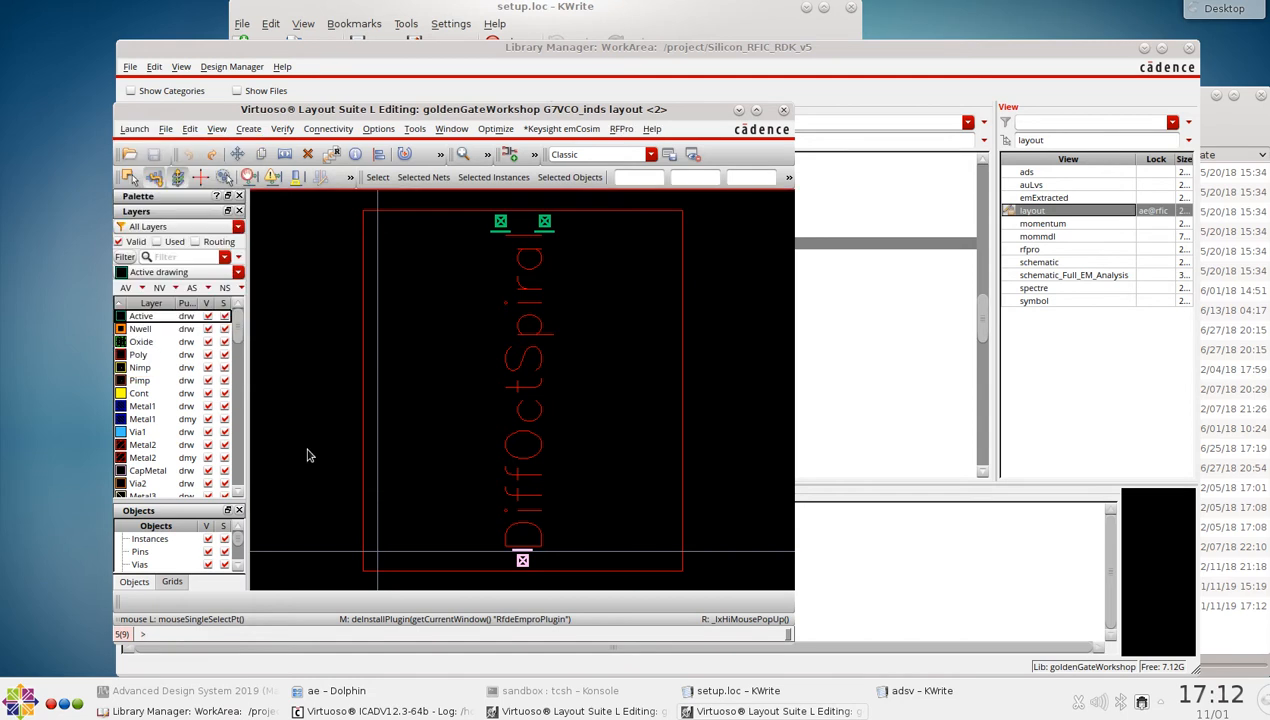
# - Review the substrates of the goldenGateWorkshop library in RFPro's Substrate Manager and close it
pyautogui.click(621, 130)
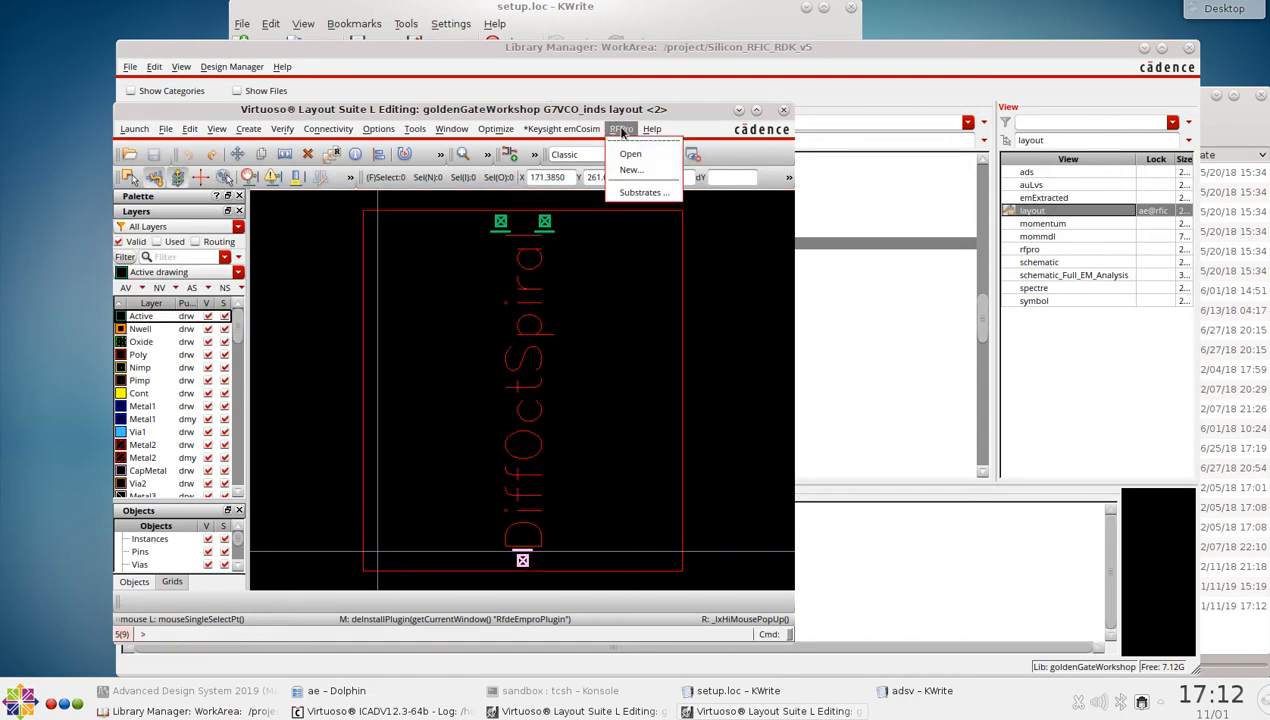
pyautogui.click(640, 192)
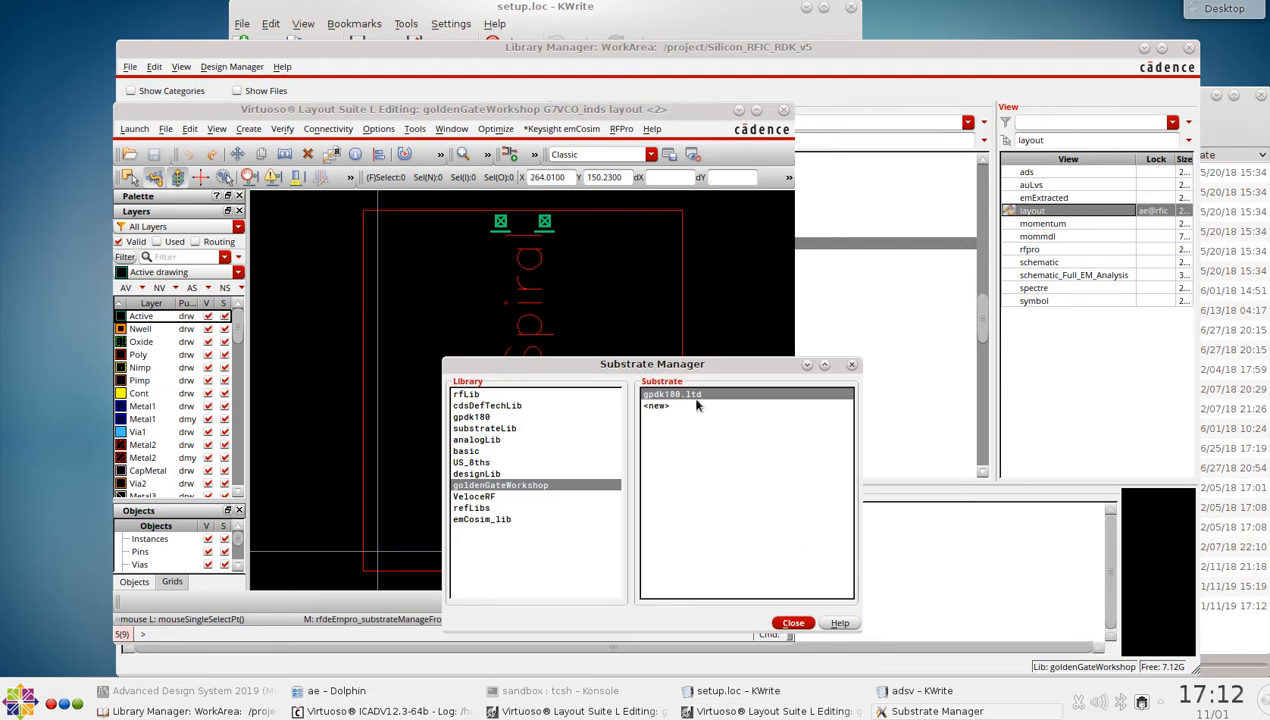
pyautogui.click(793, 623)
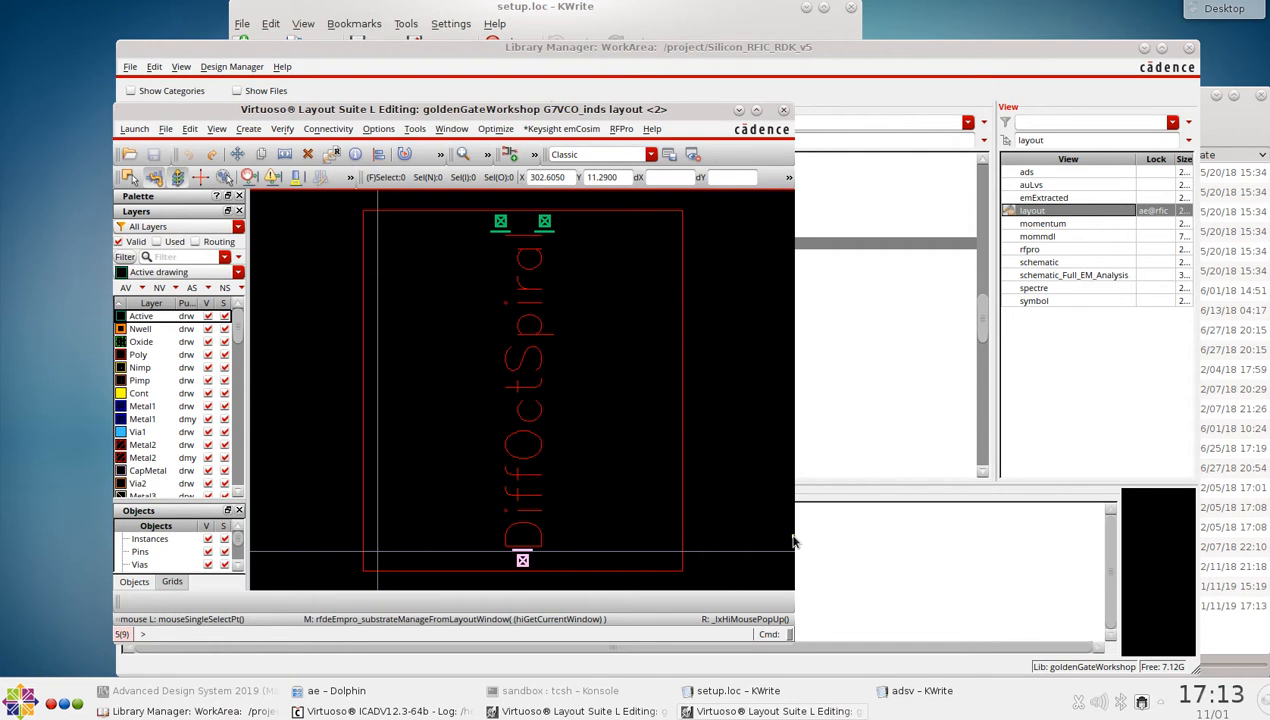
# - Inspect the layer stack of the gpdk180.ltd substrate in the Substrate Editor, and close the editor and the Substrate Manager
pyautogui.click(776, 16)
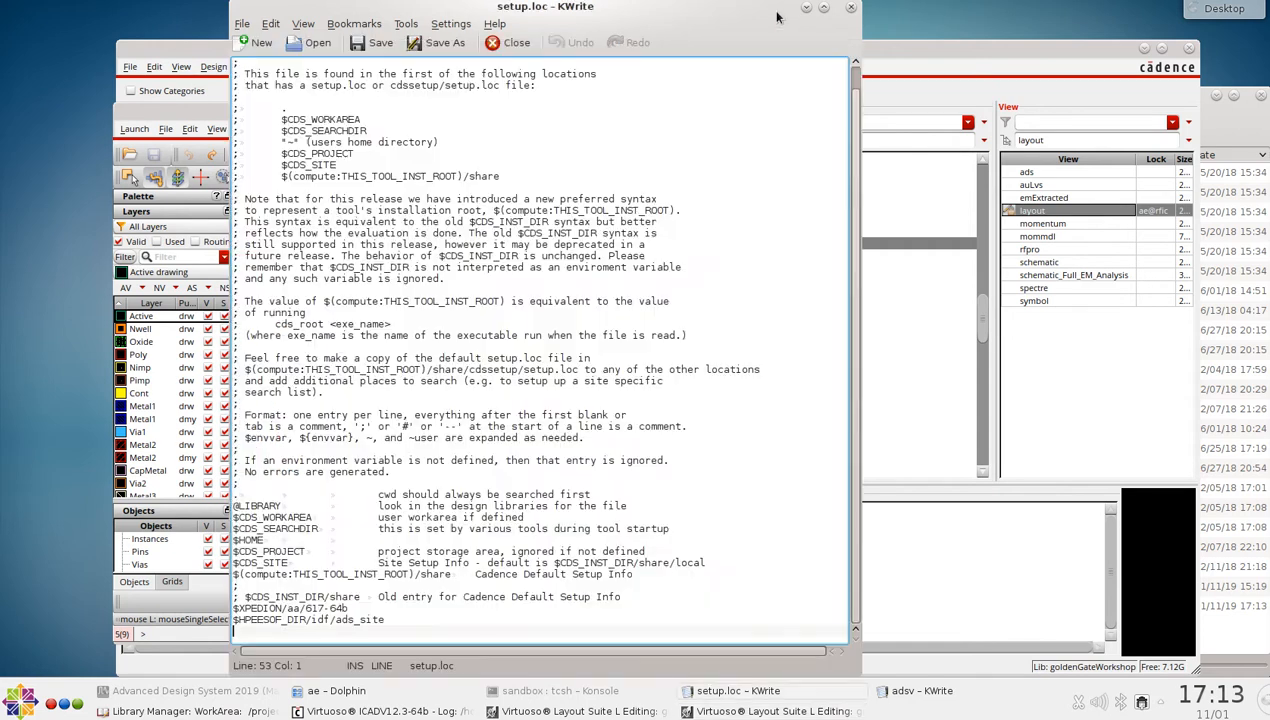
pyautogui.click(805, 8)
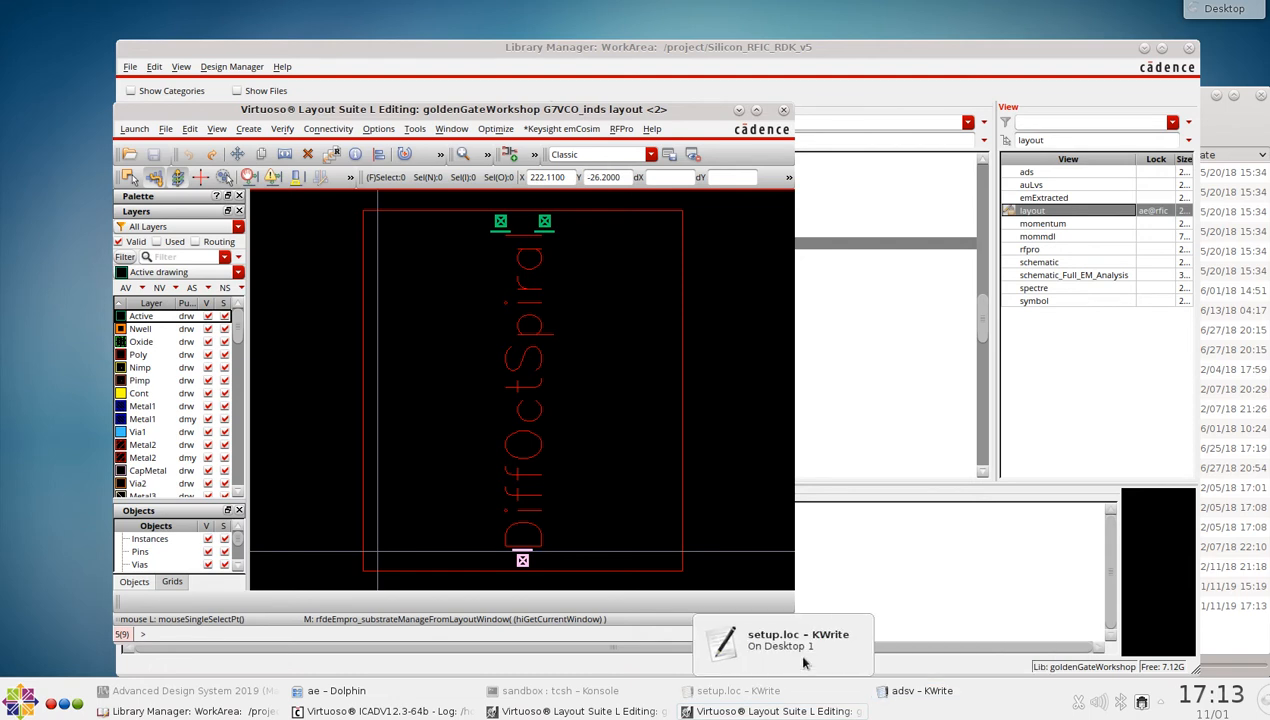
pyautogui.click(621, 128)
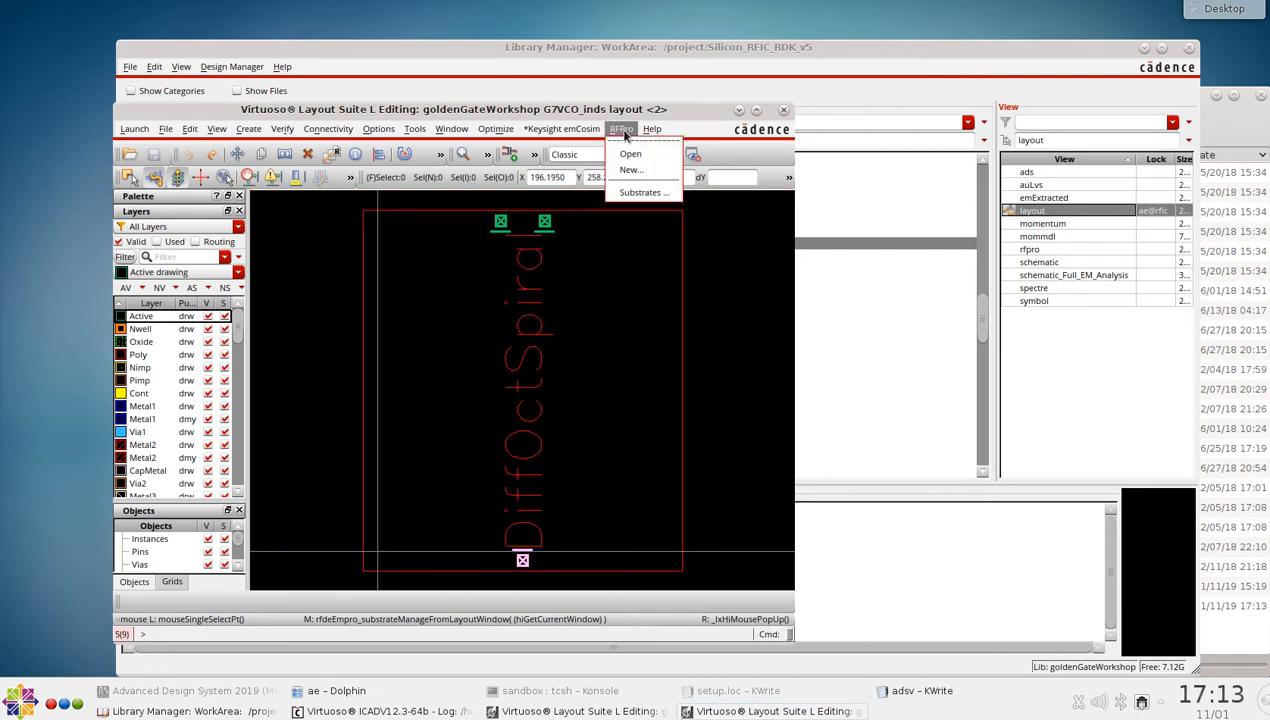
pyautogui.click(627, 192)
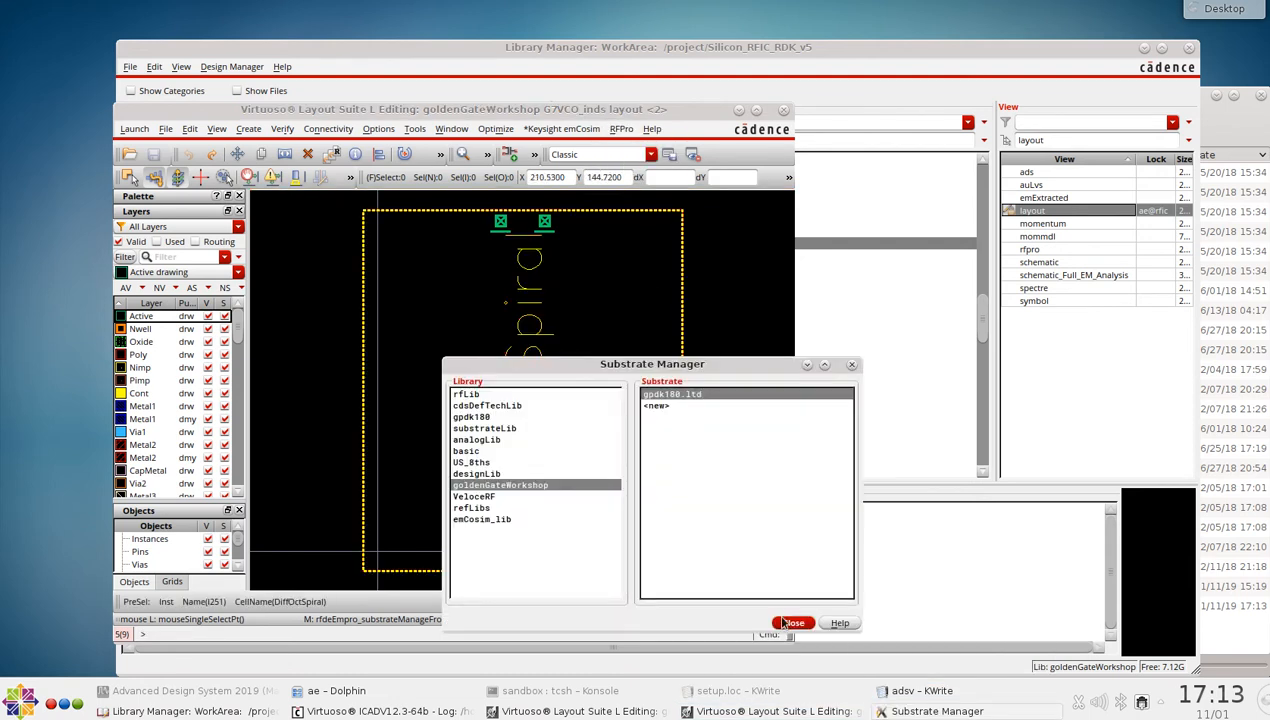
pyautogui.doubleClick(676, 396)
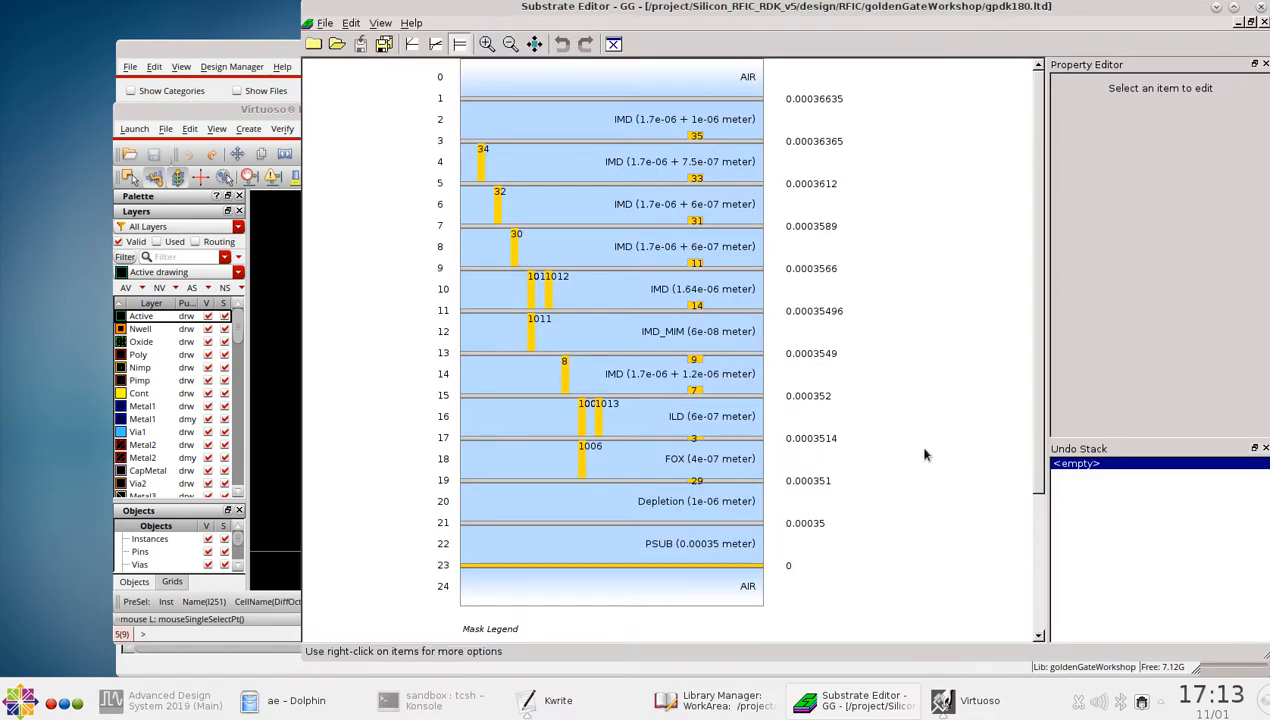
pyautogui.doubleClick(522, 12)
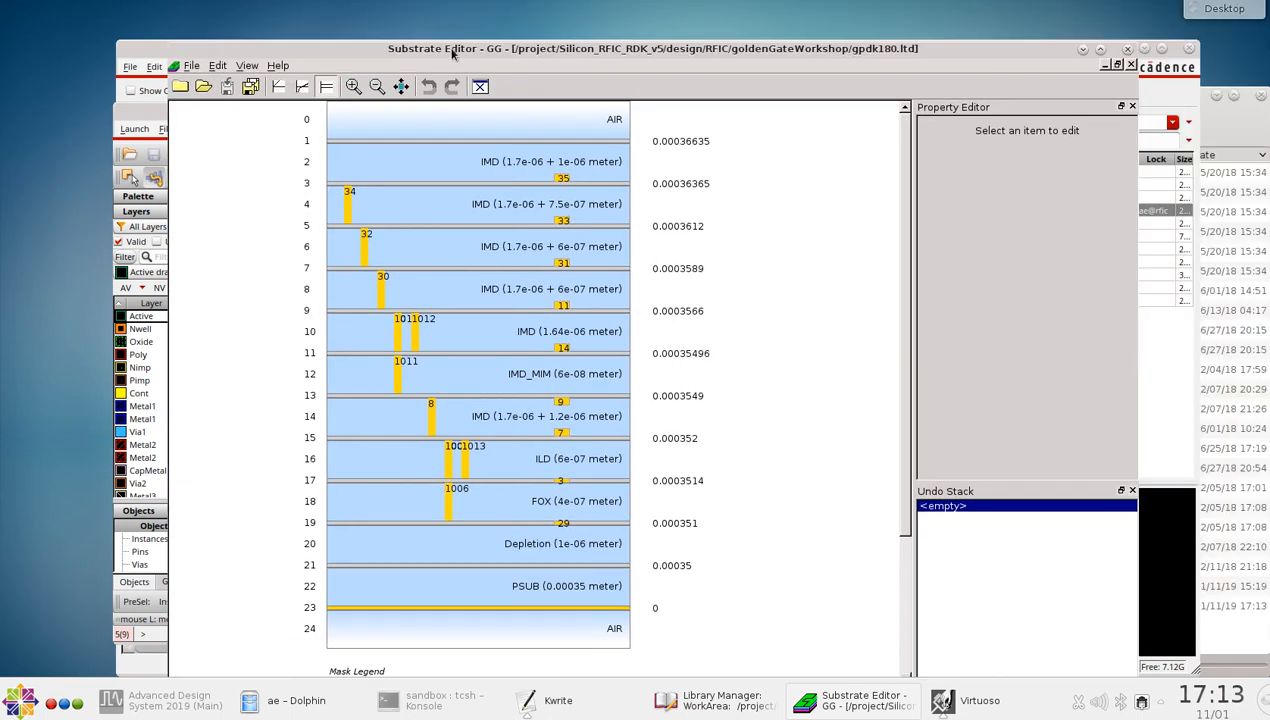
pyautogui.click(1187, 50)
pyautogui.click(1127, 50)
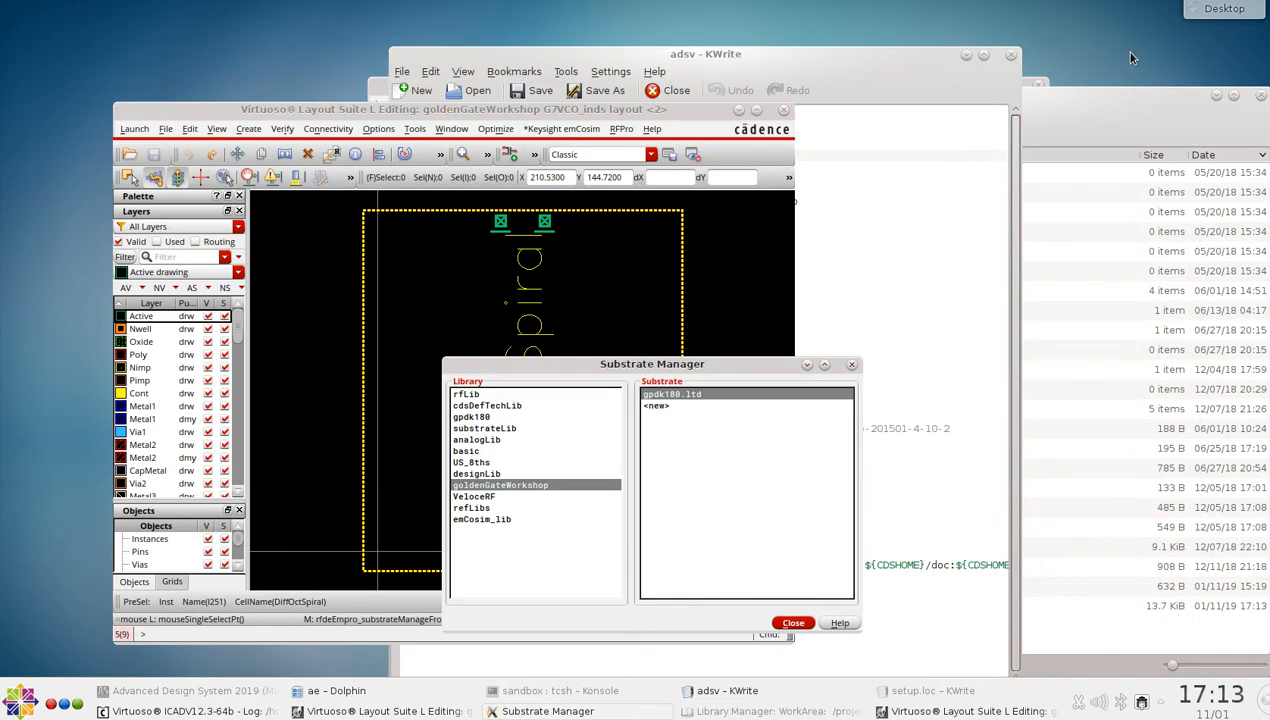
pyautogui.click(851, 366)
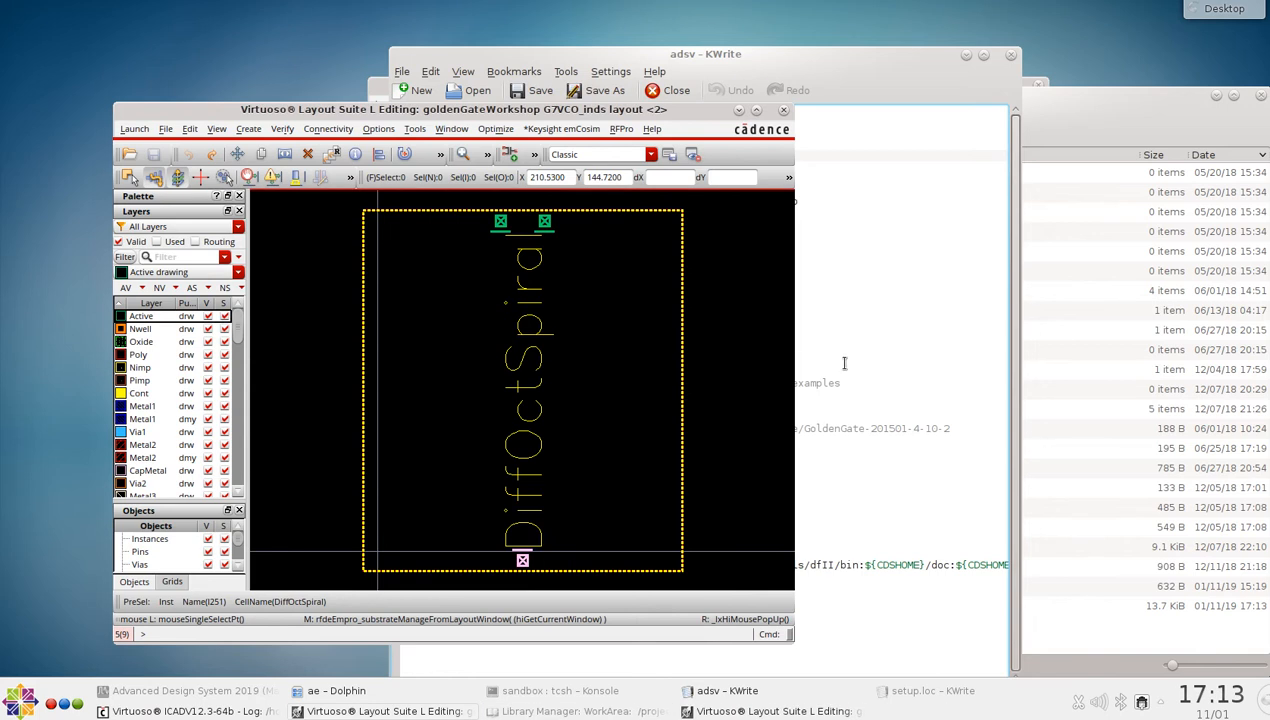
# - Open the layout's existing RFPro view, inspect the spiral inductor in 3D from several angles, and close RFPro
pyautogui.click(621, 131)
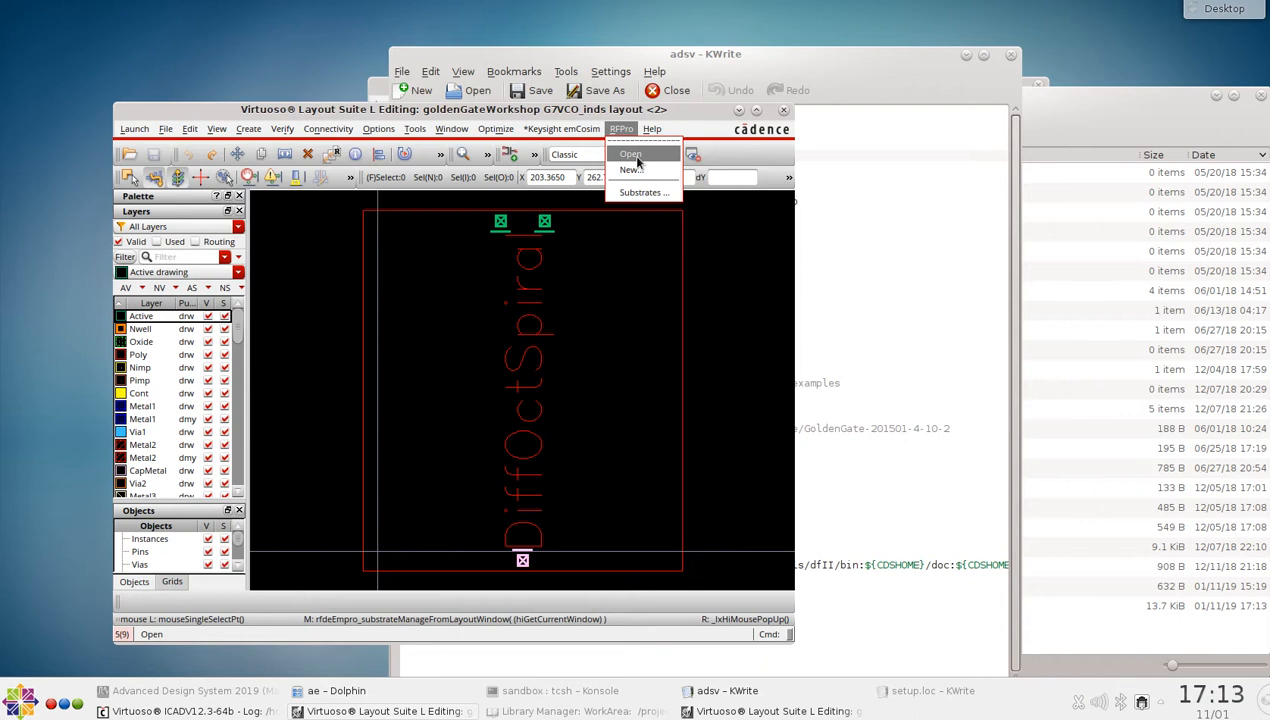
pyautogui.click(637, 158)
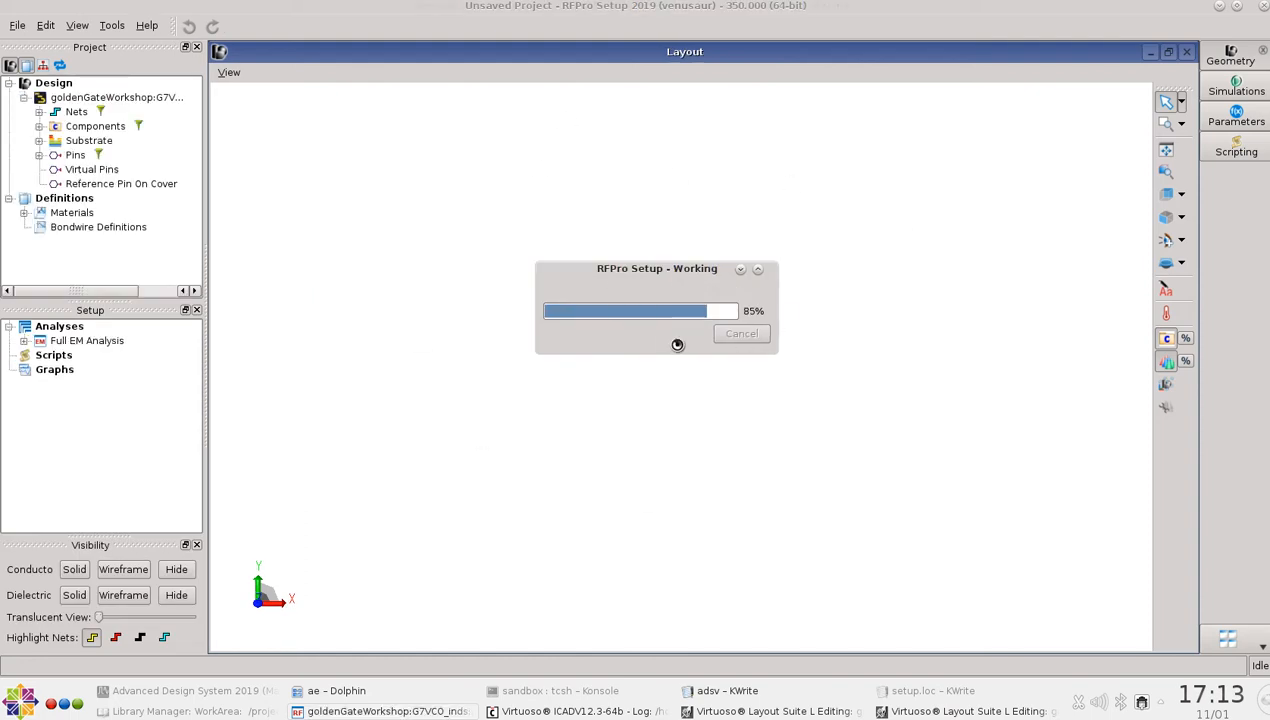
pyautogui.moveTo(660, 480); pyautogui.dragTo(788, 456, button='middle')
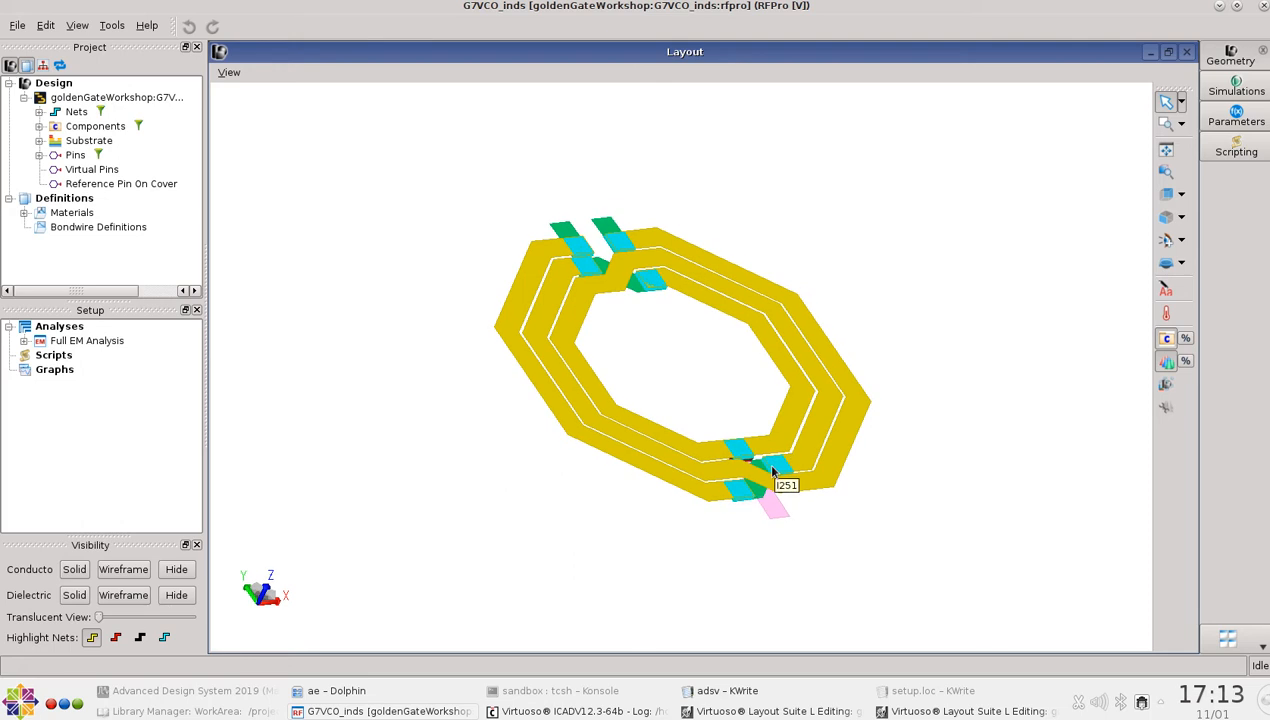
pyautogui.moveTo(711, 446); pyautogui.dragTo(668, 536, button='middle')
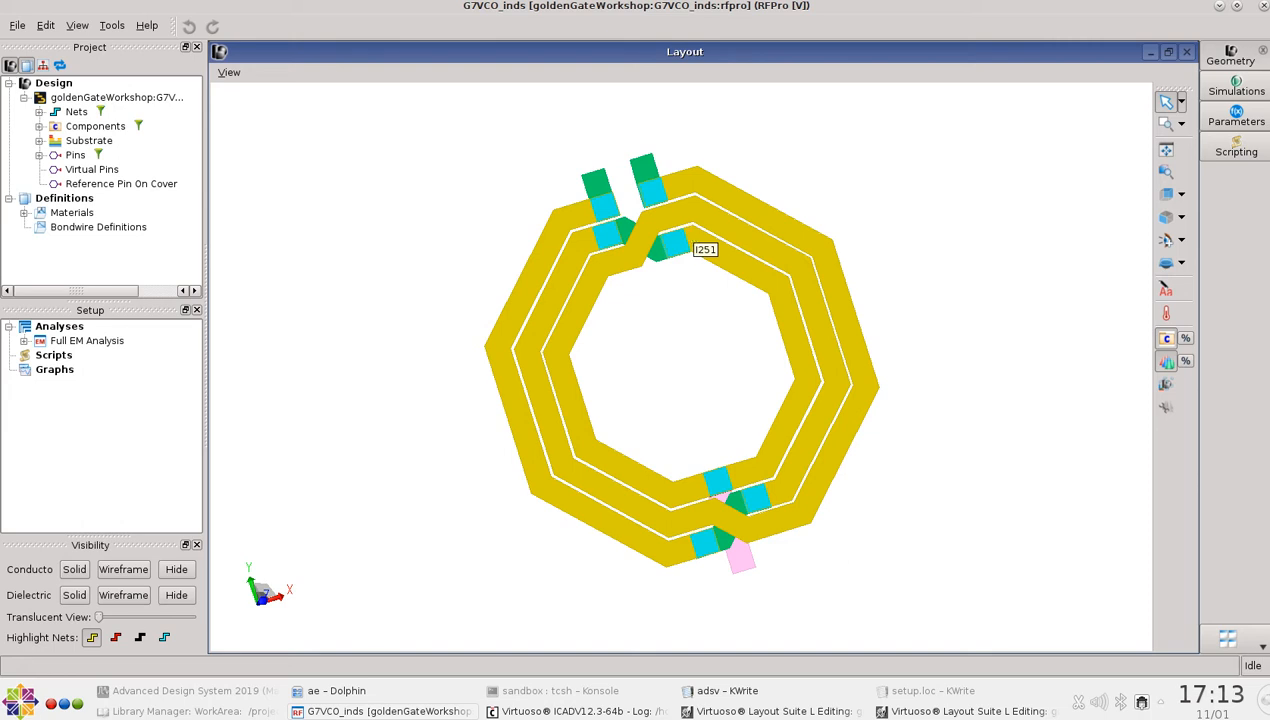
pyautogui.click(1262, 7)
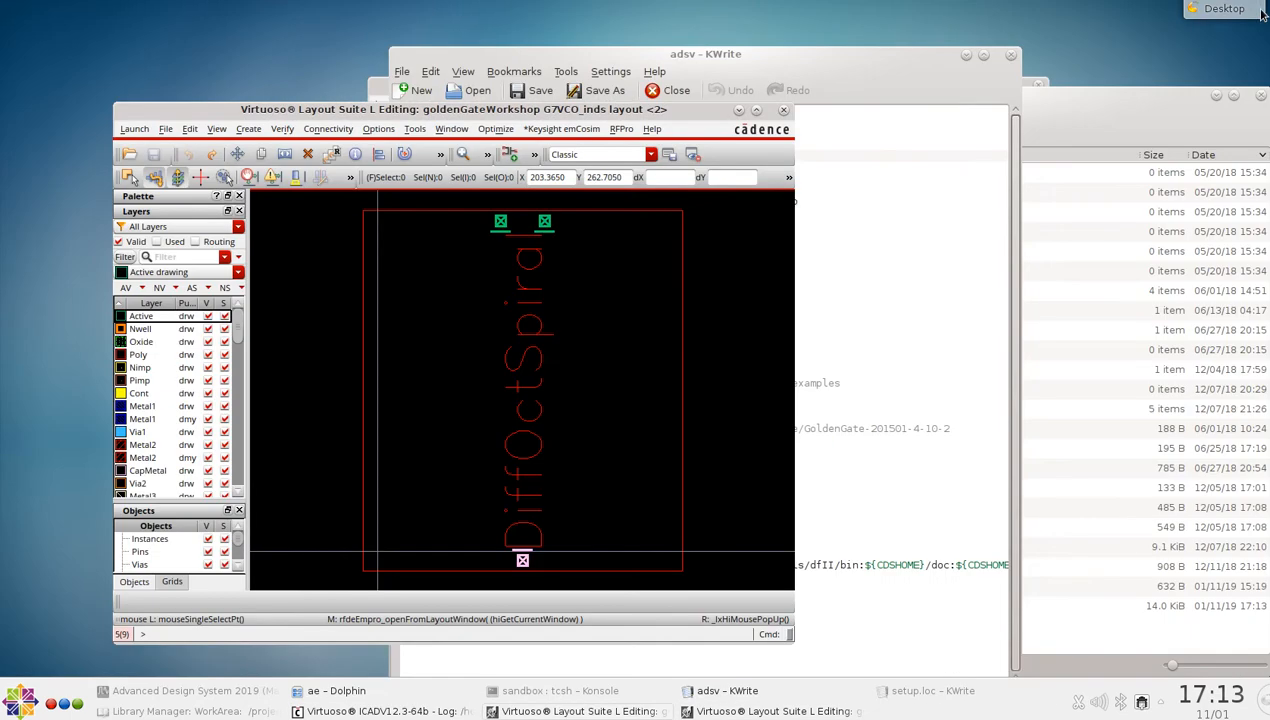
pyautogui.moveTo(699, 112); pyautogui.dragTo(779, 96)
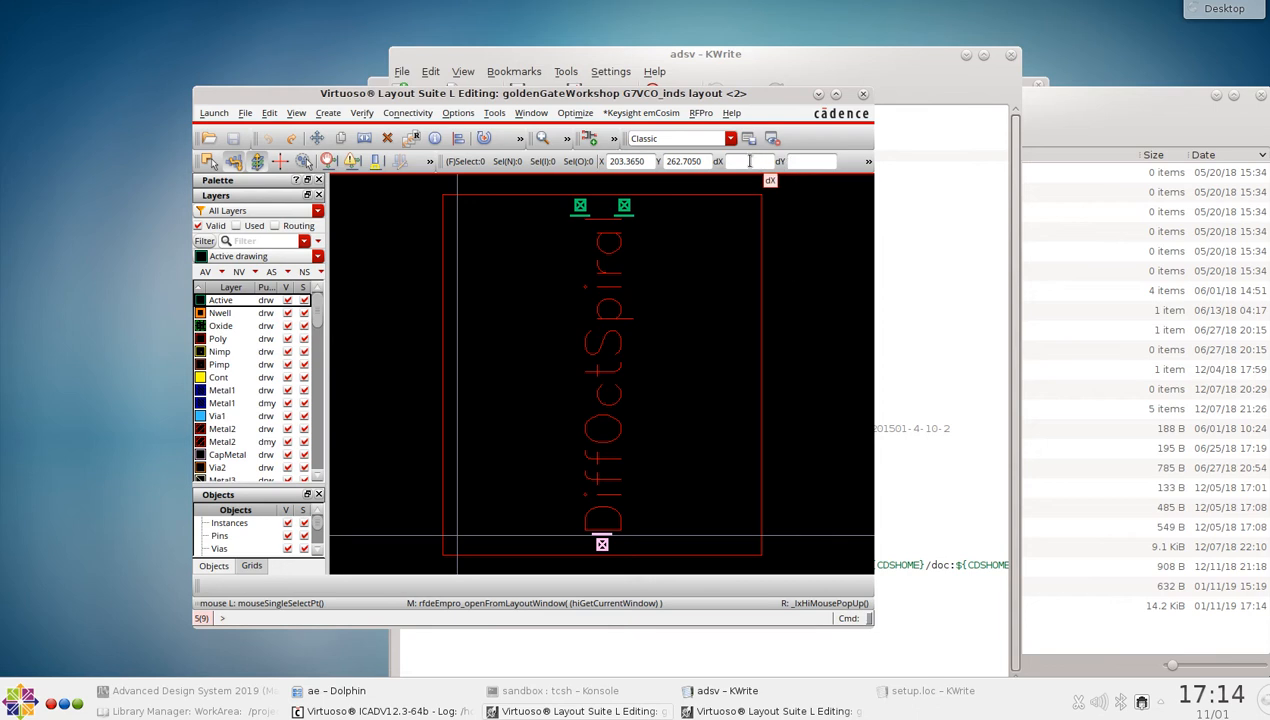
pyautogui.click(702, 114)
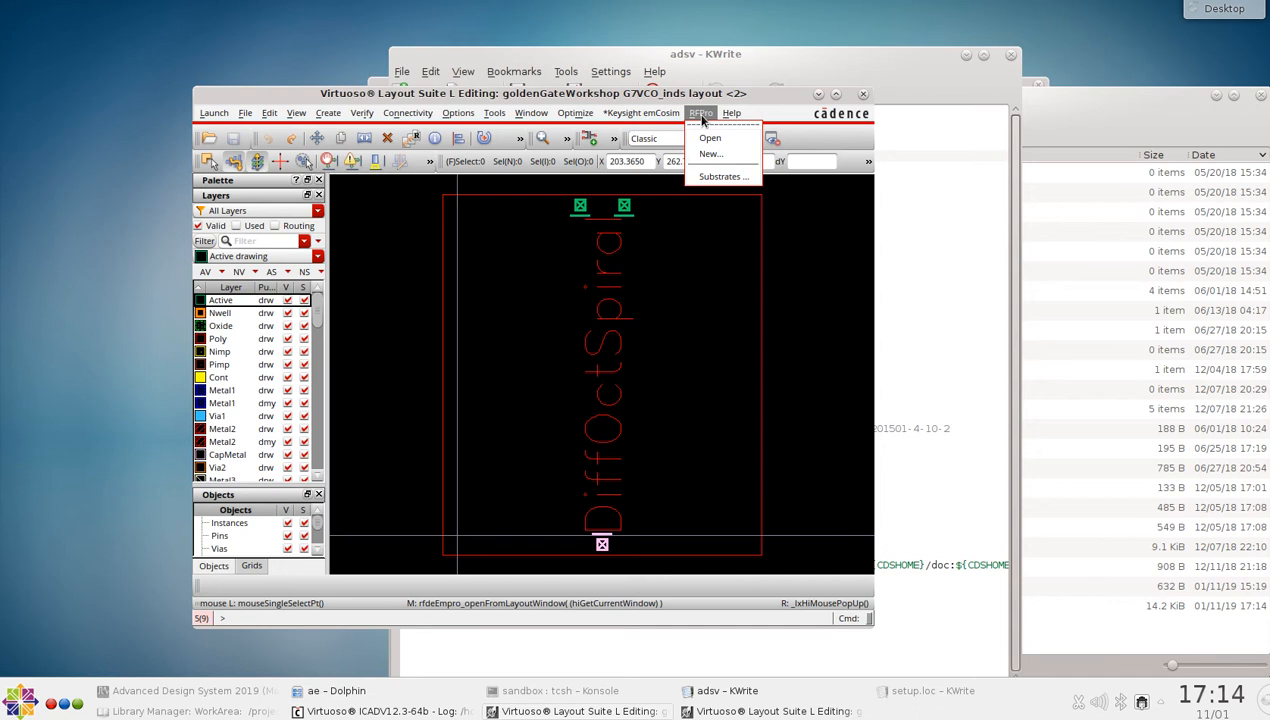
pyautogui.click(765, 100)
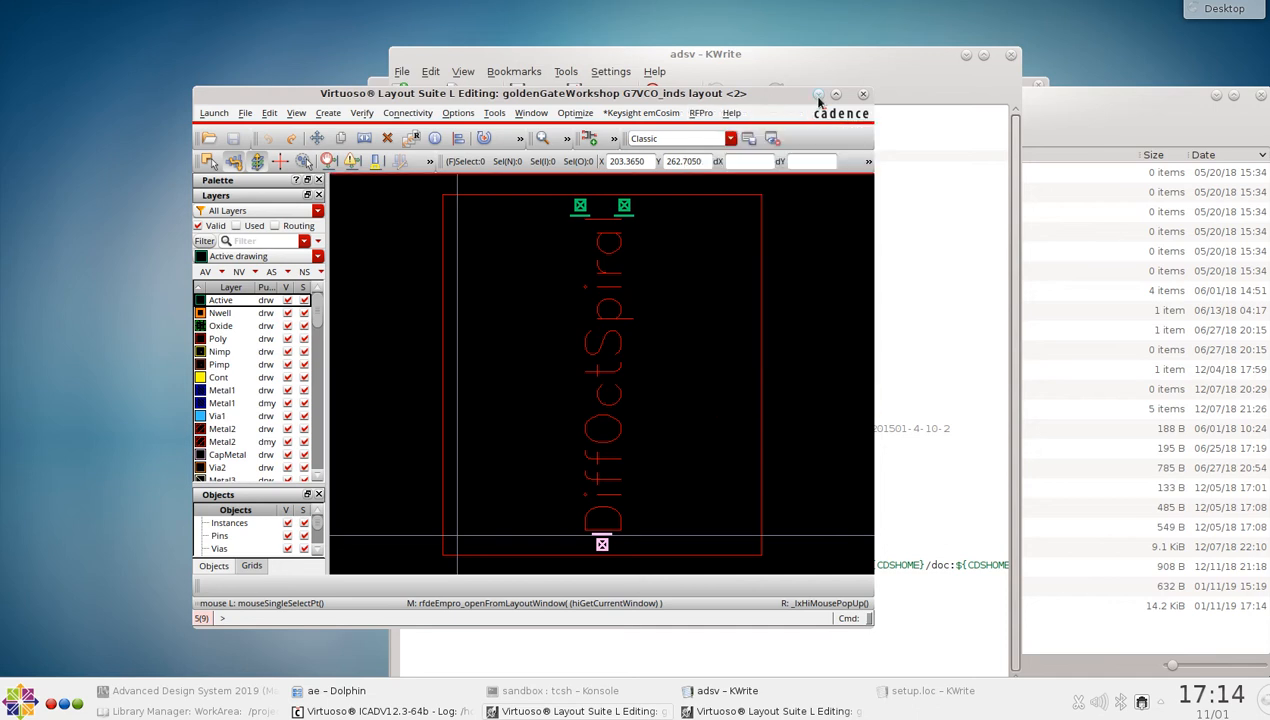
# - Minimize the layout and adsv windows, and arrange the setup.loc text file beside the Dolphin file manager
pyautogui.click(818, 94)
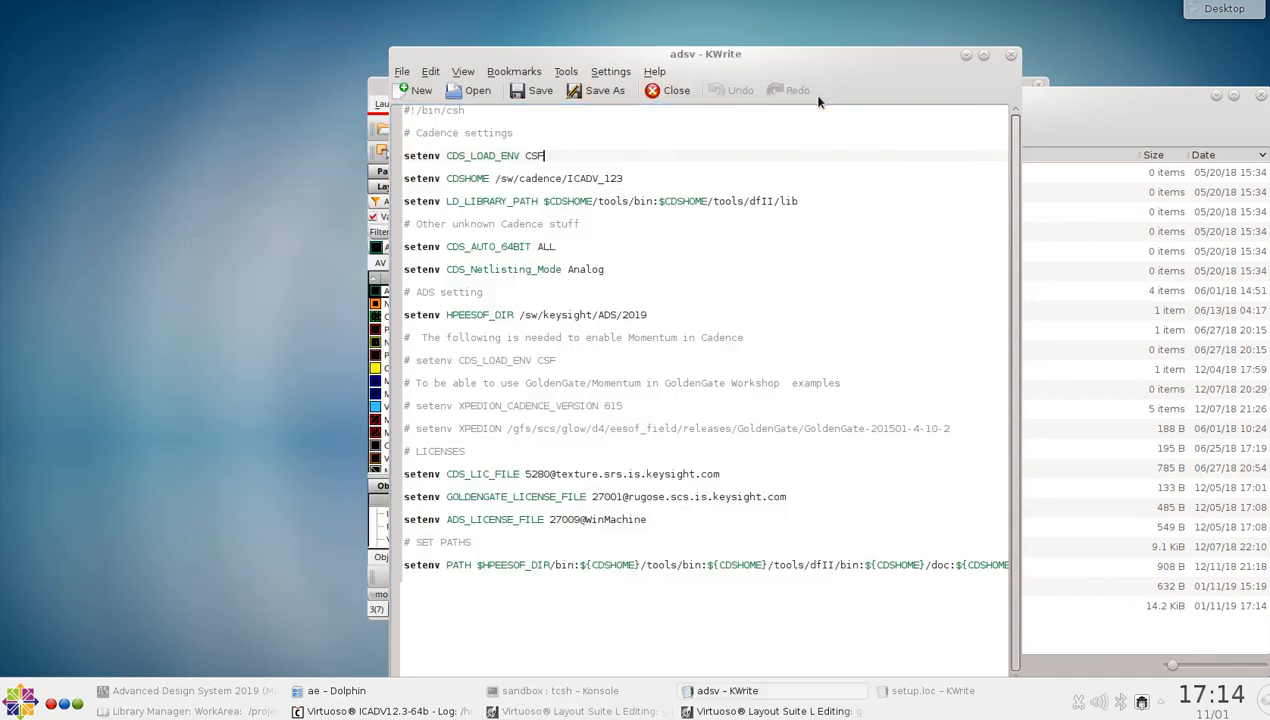
pyautogui.click(964, 56)
pyautogui.moveTo(1085, 102); pyautogui.dragTo(996, 88)
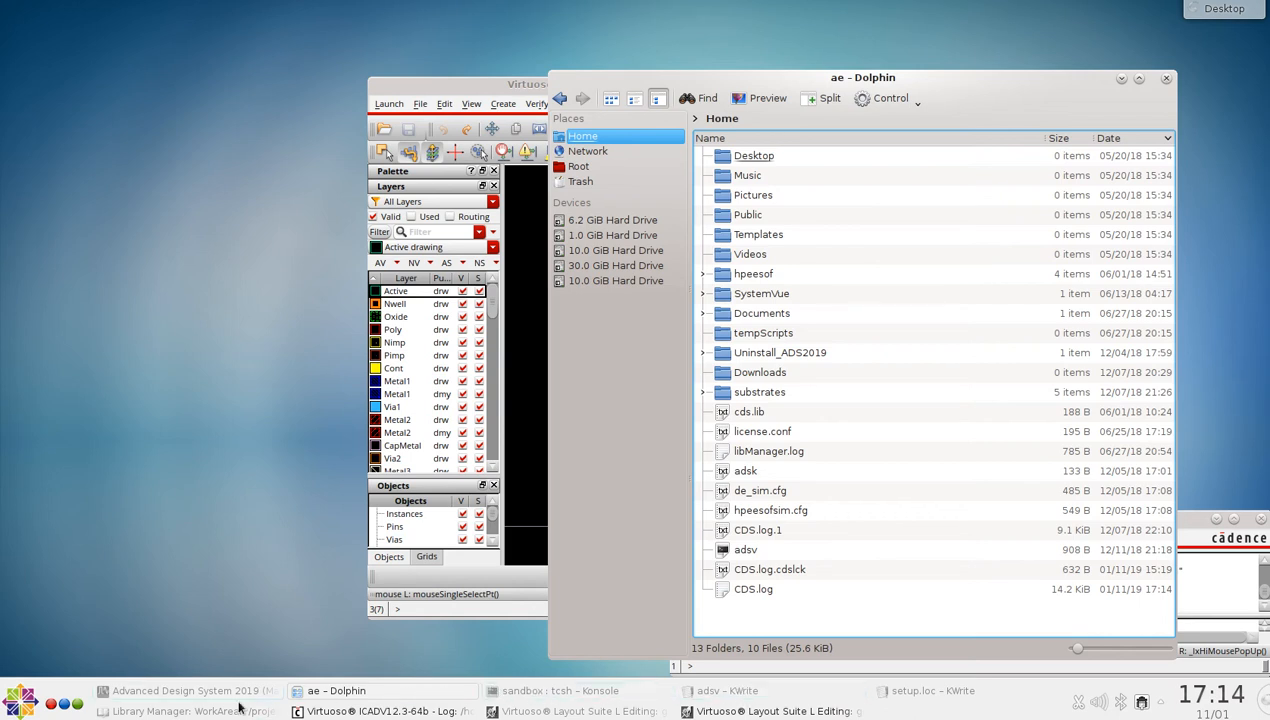
pyautogui.click(940, 694)
pyautogui.moveTo(741, 9); pyautogui.dragTo(611, 9)
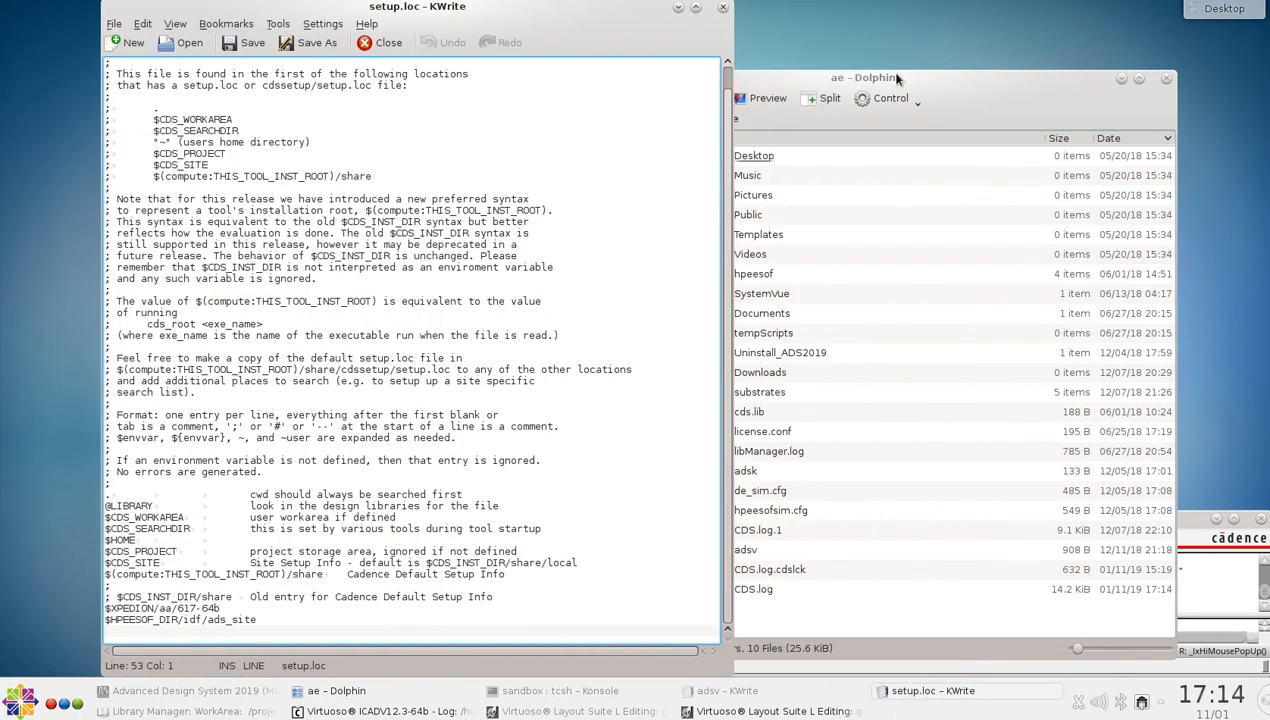
pyautogui.click(1005, 95)
pyautogui.moveTo(988, 86); pyautogui.dragTo(1054, 76)
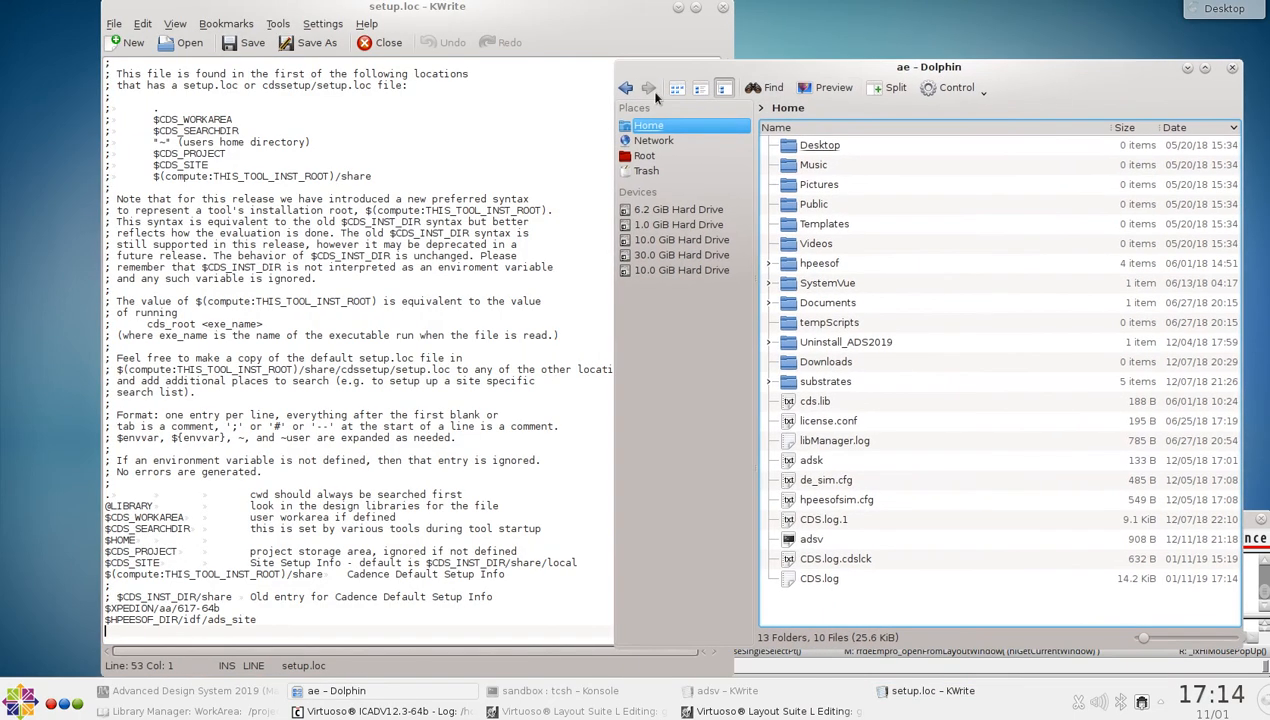
# - Go back through the file manager's visited folders to cadence/ICADV_123/share/cdssetup, which holds setup.loc
pyautogui.click(625, 89)
pyautogui.click(625, 89)
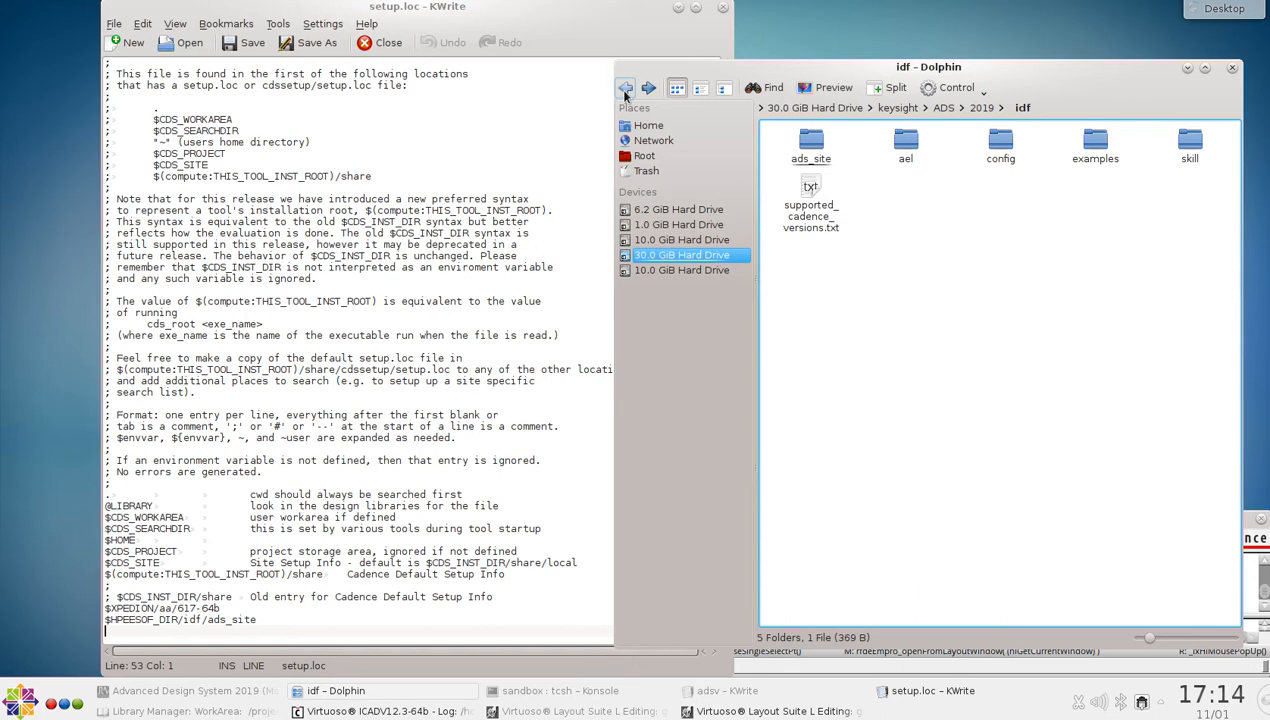
pyautogui.click(625, 89)
pyautogui.click(625, 89)
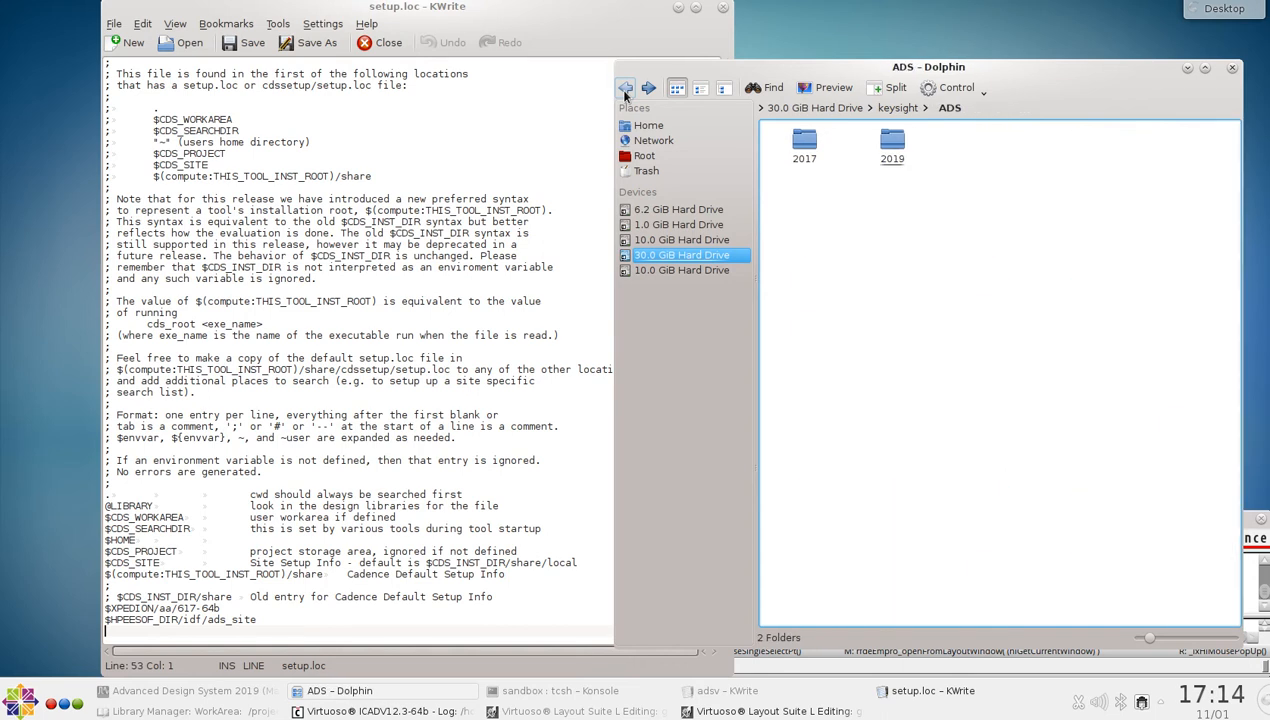
pyautogui.click(625, 89)
pyautogui.click(625, 89)
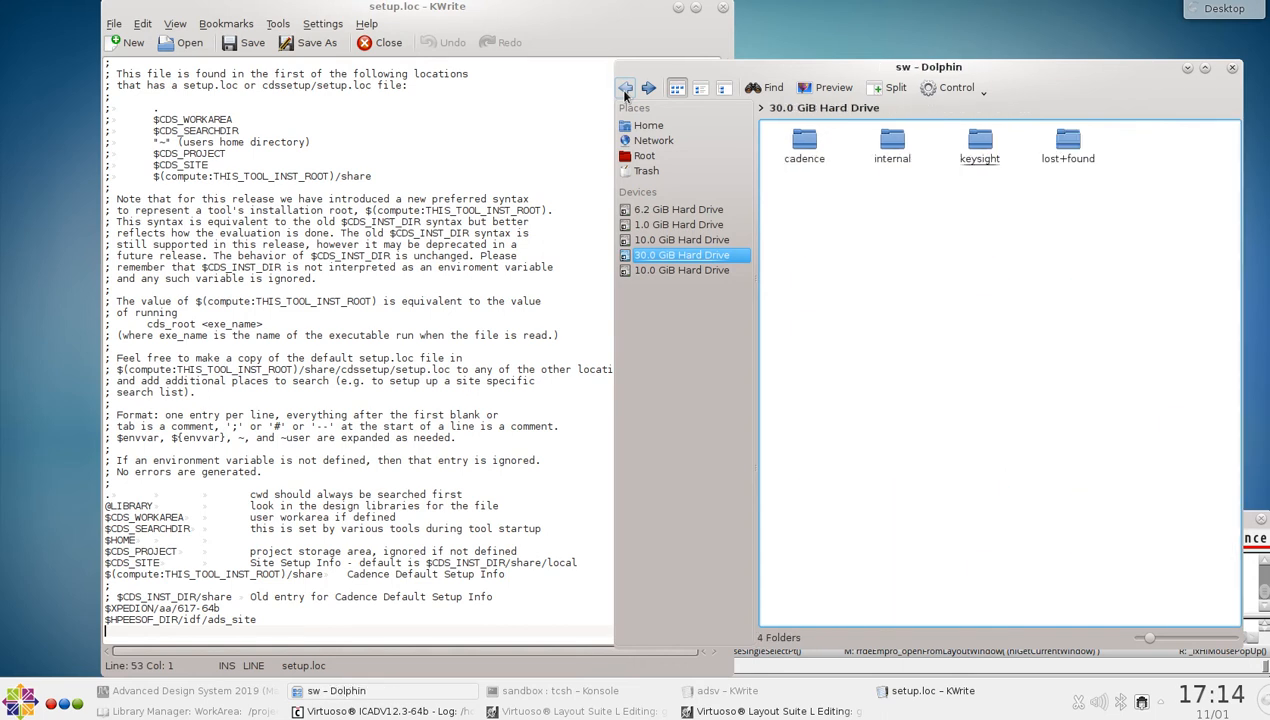
pyautogui.click(625, 89)
pyautogui.click(625, 89)
pyautogui.click(625, 89)
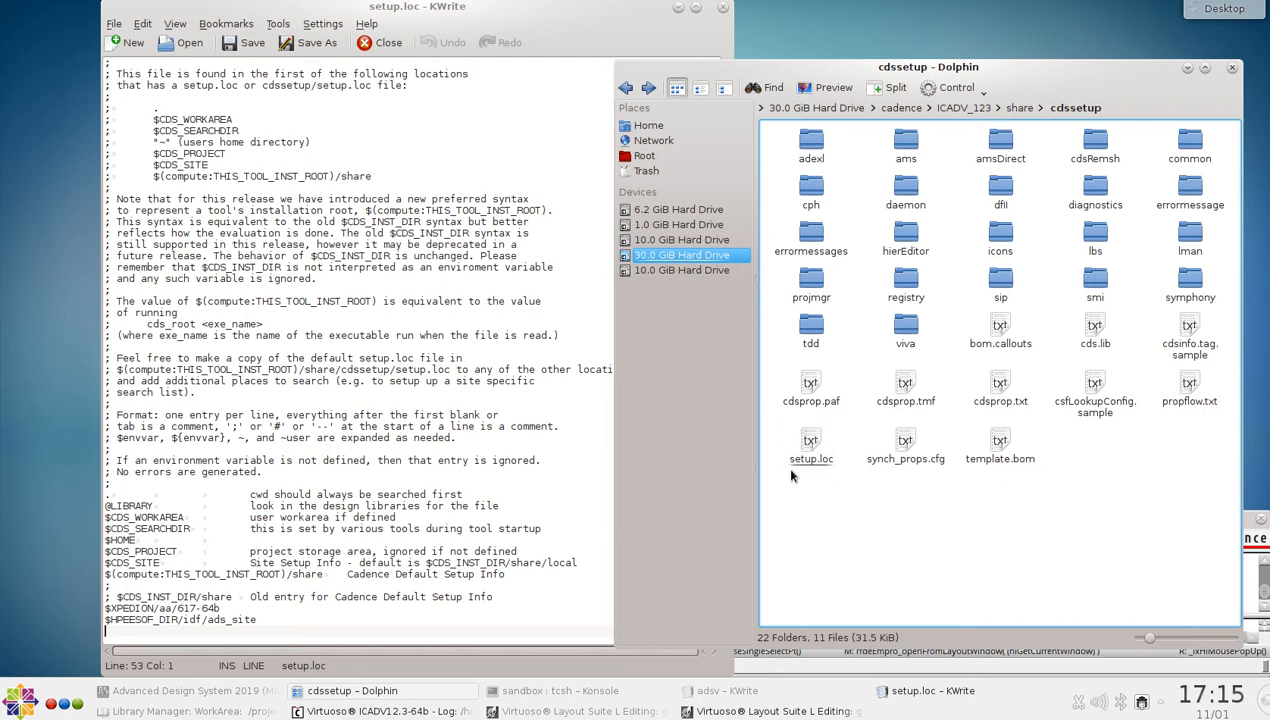
# - Examine the $HPEESOF_DIR/idf/ads_site entry in setup.loc and the HPEESOF_DIR setting in the adsv script
pyautogui.click(557, 30)
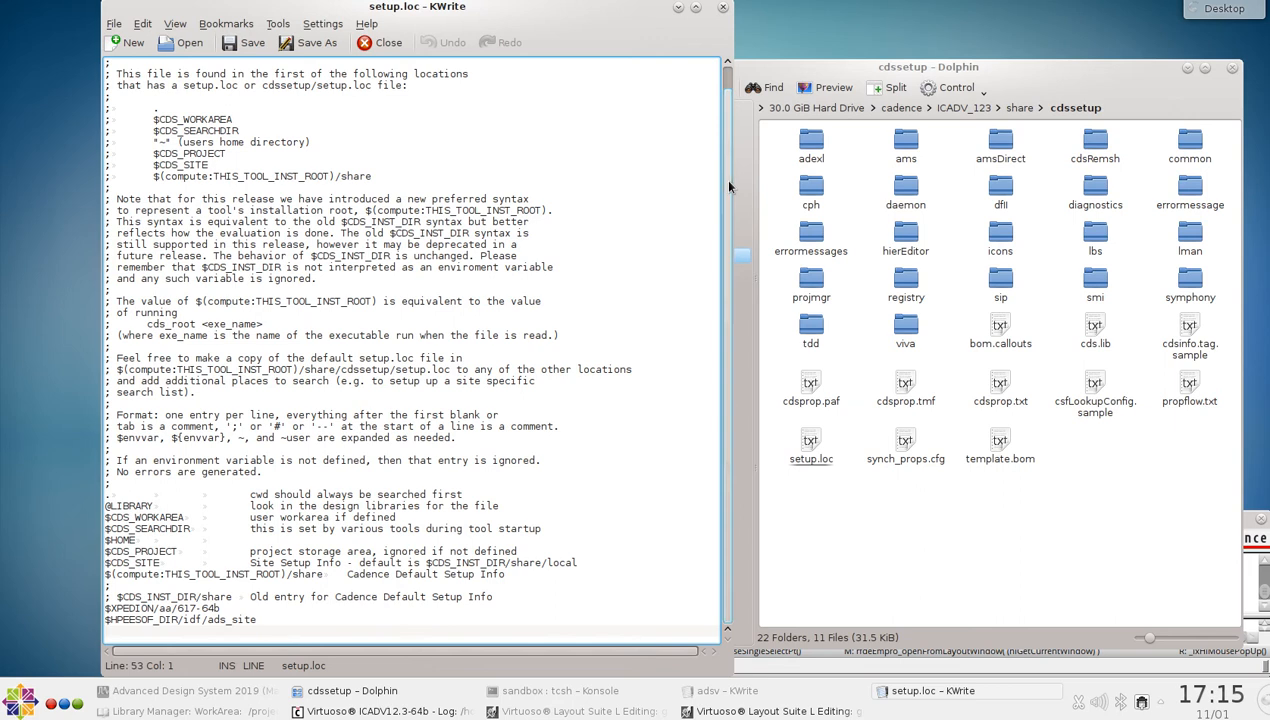
pyautogui.click(277, 621)
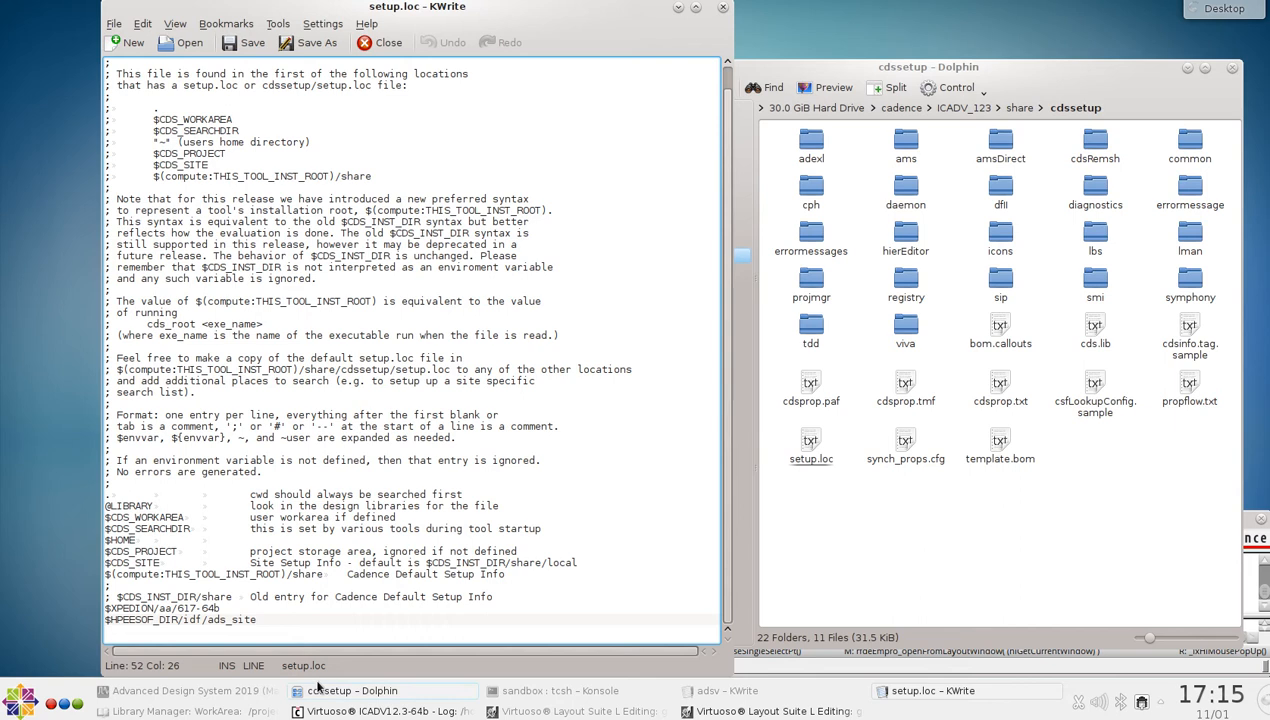
pyautogui.click(740, 691)
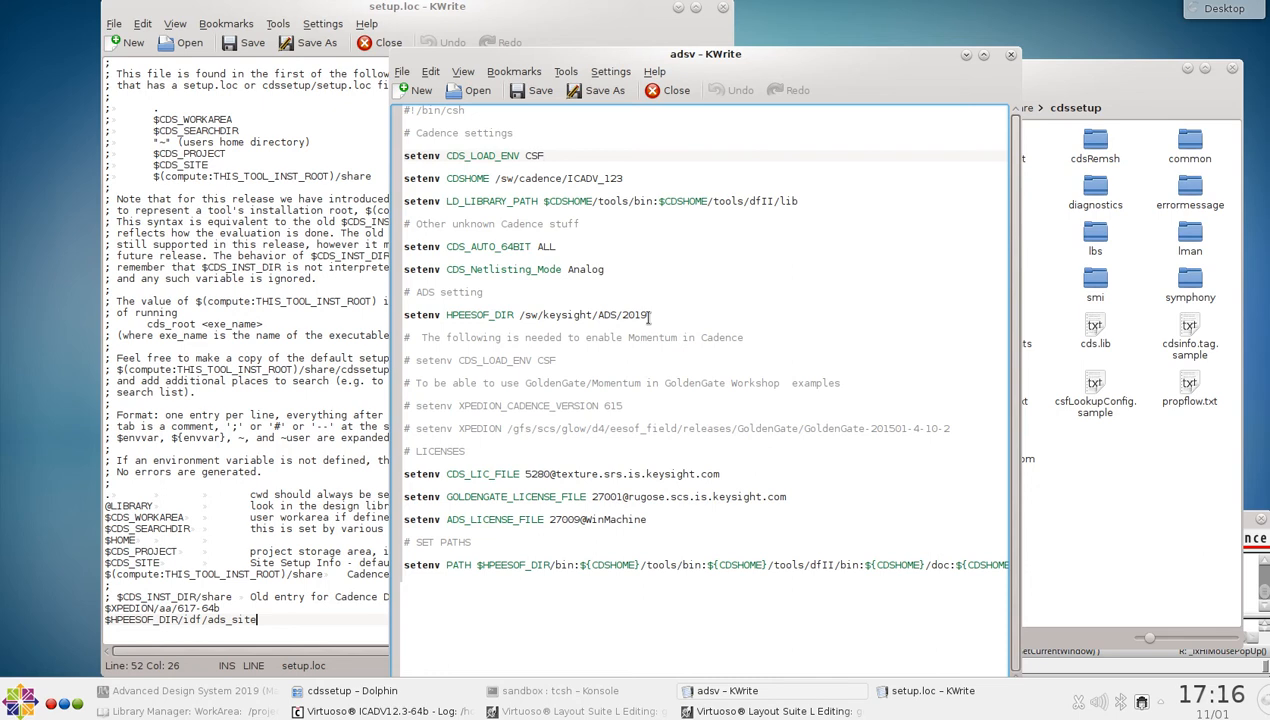
# - Browse in the file manager to keysight/ADS/2019/idf/ads_site, the folder referenced by the setup.loc entry
pyautogui.click(1070, 88)
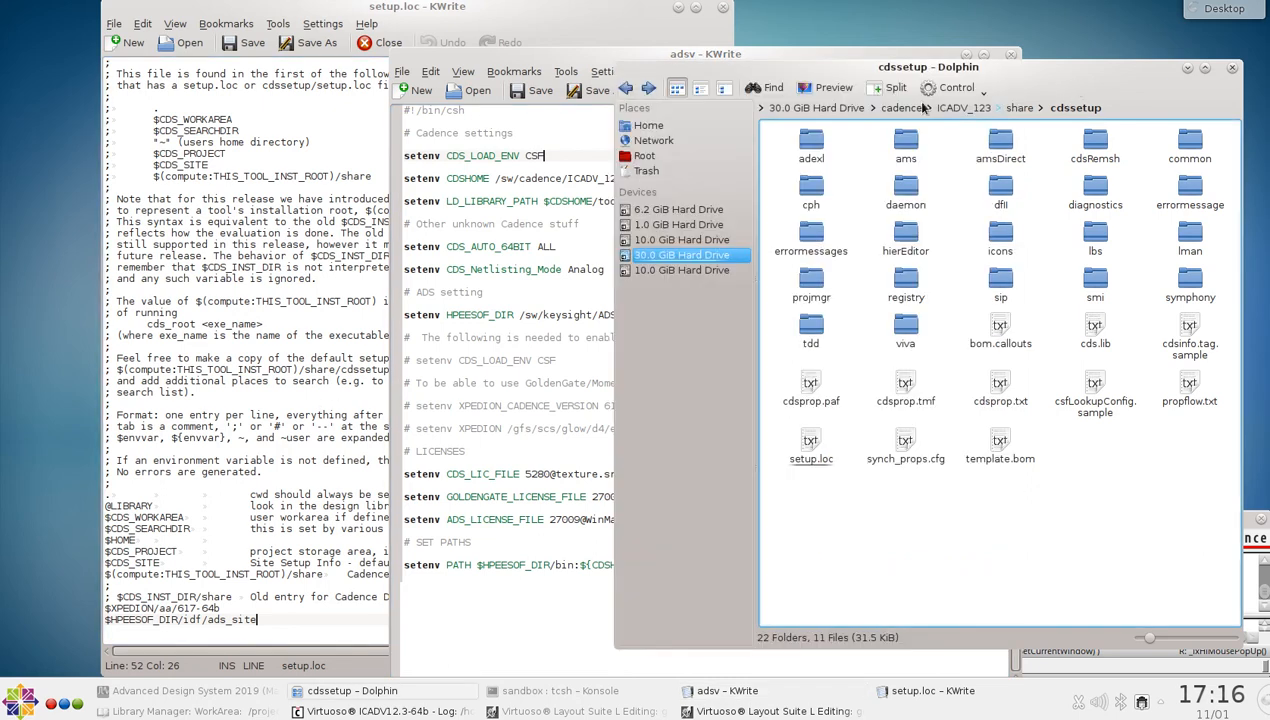
pyautogui.click(648, 88)
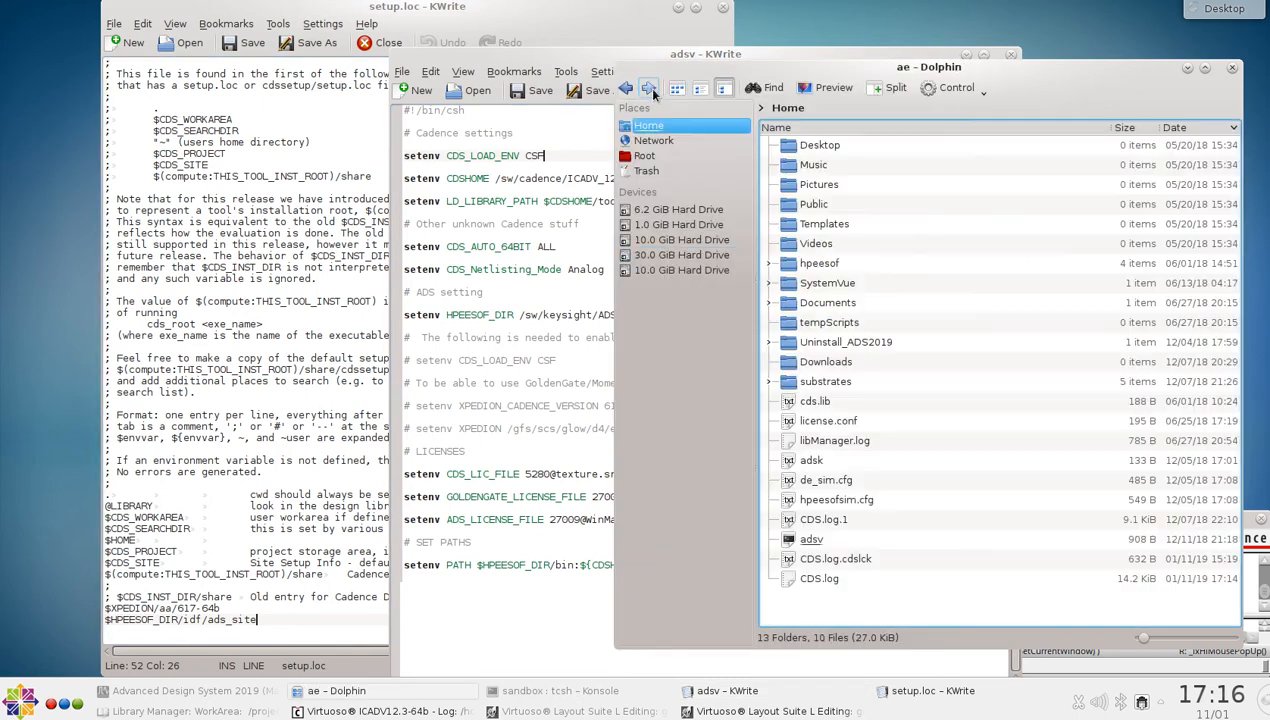
pyautogui.click(648, 88)
pyautogui.click(648, 88)
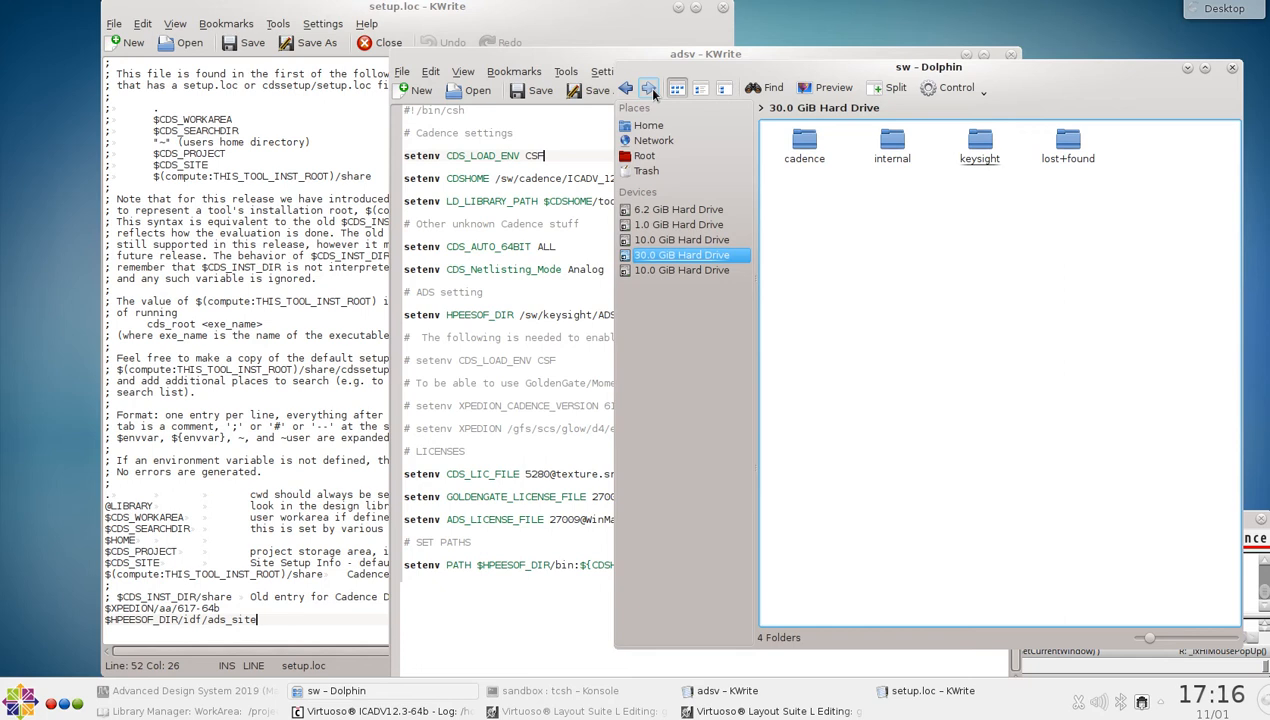
pyautogui.click(648, 88)
pyautogui.click(648, 88)
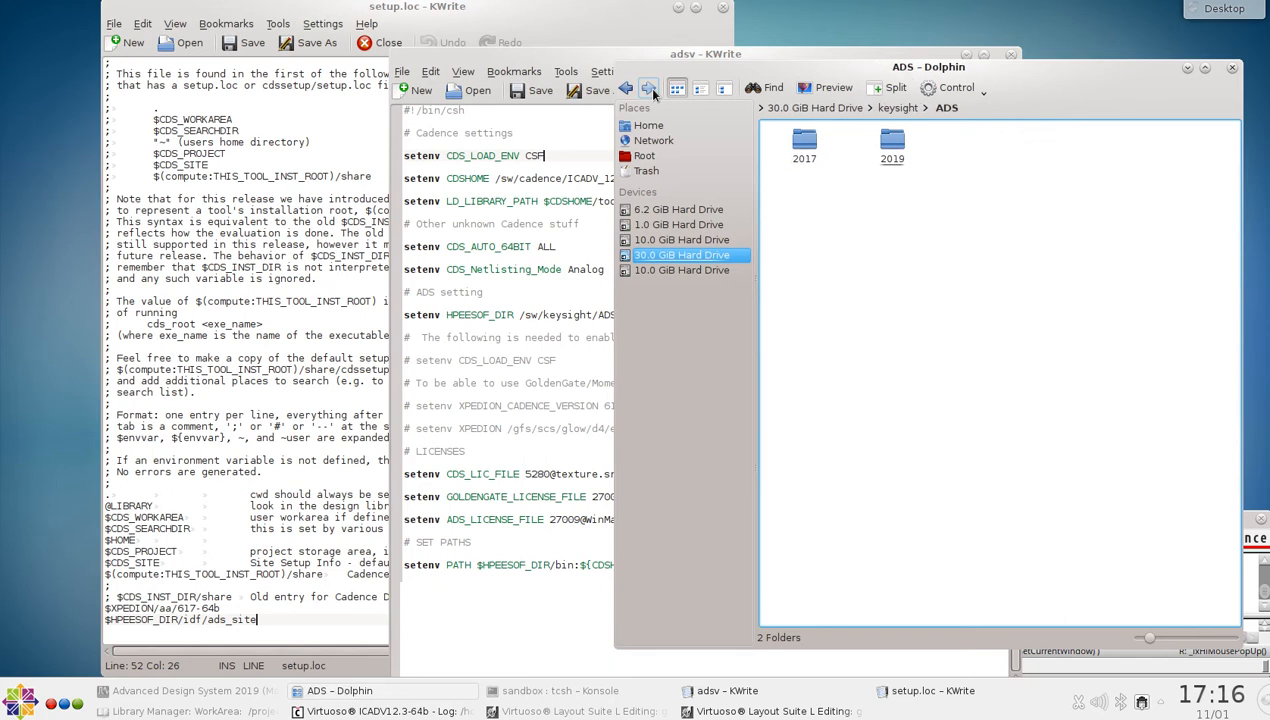
pyautogui.click(648, 88)
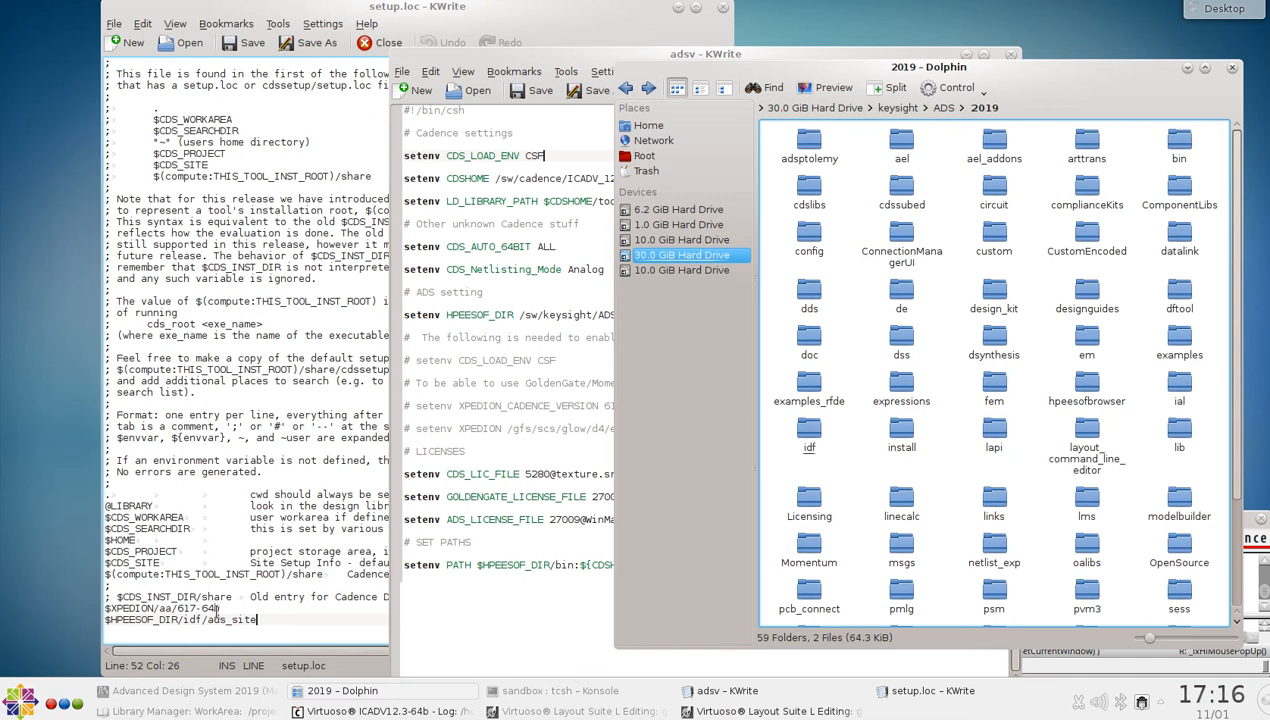
pyautogui.click(809, 436)
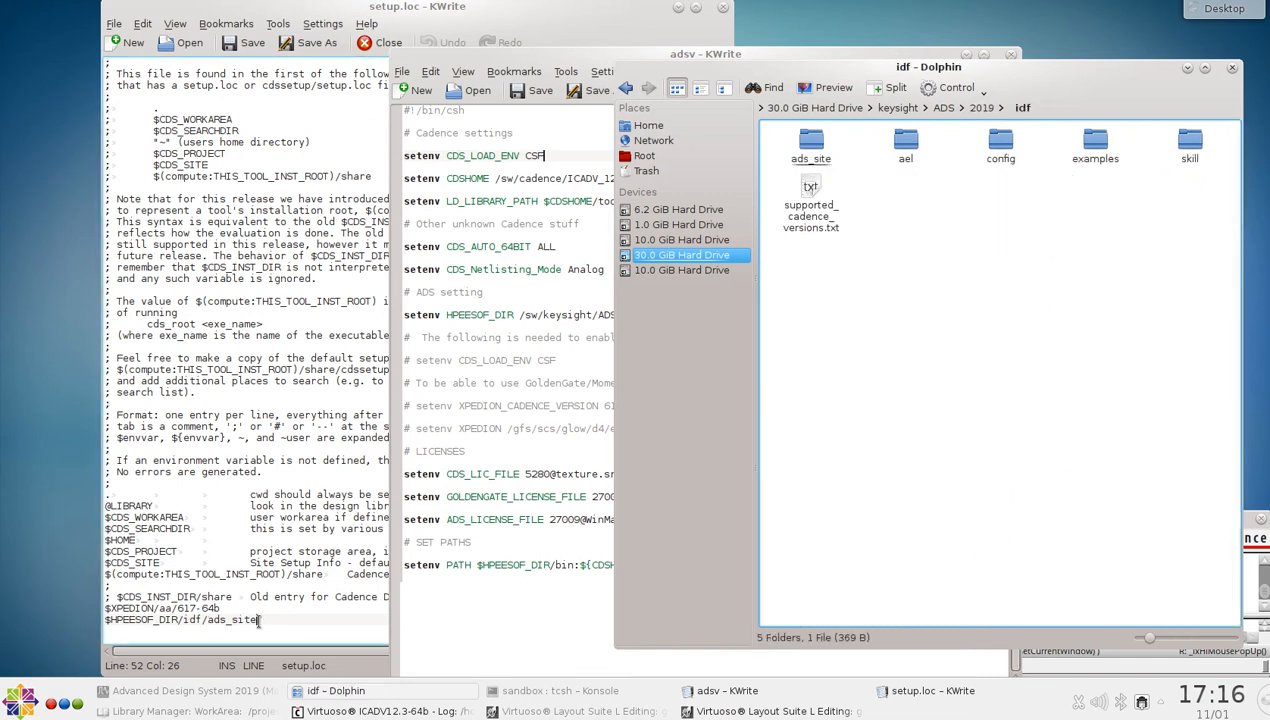
pyautogui.click(817, 148)
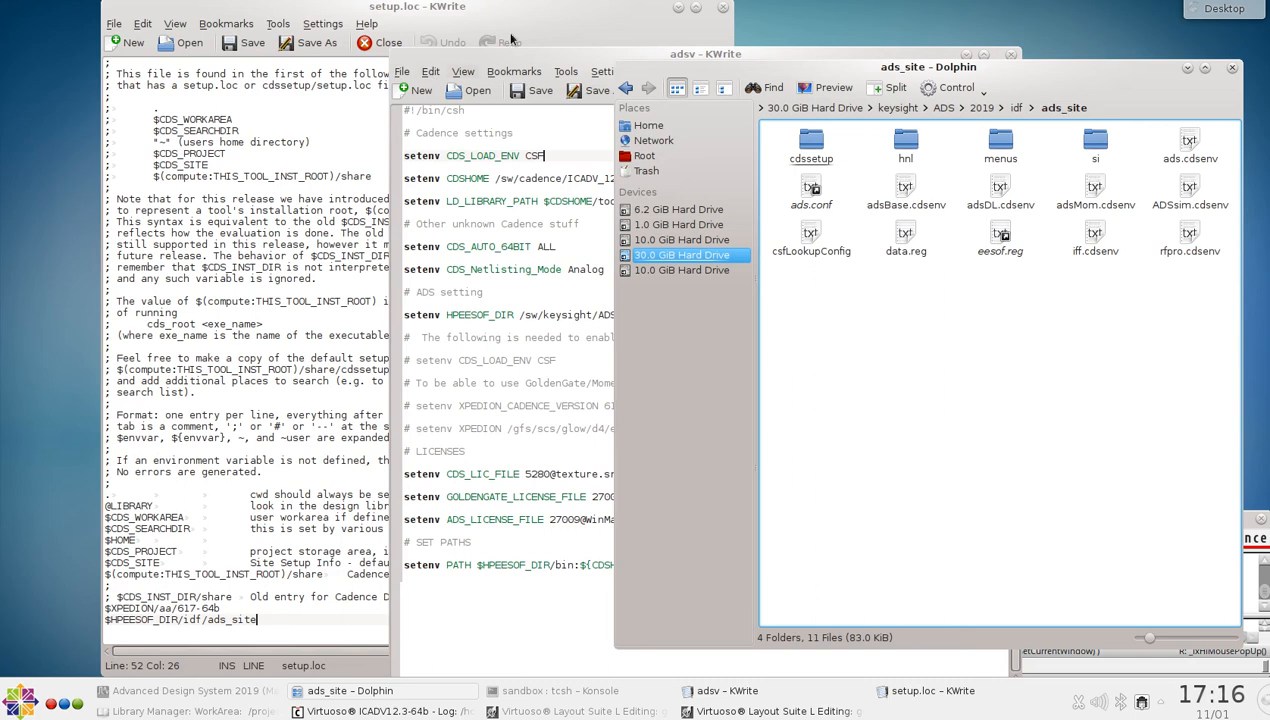
# - Rearrange the setup.loc and adsv text windows to expose their settings, and bring the ads_site folder window back to the front
pyautogui.moveTo(534, 20); pyautogui.dragTo(489, 20)
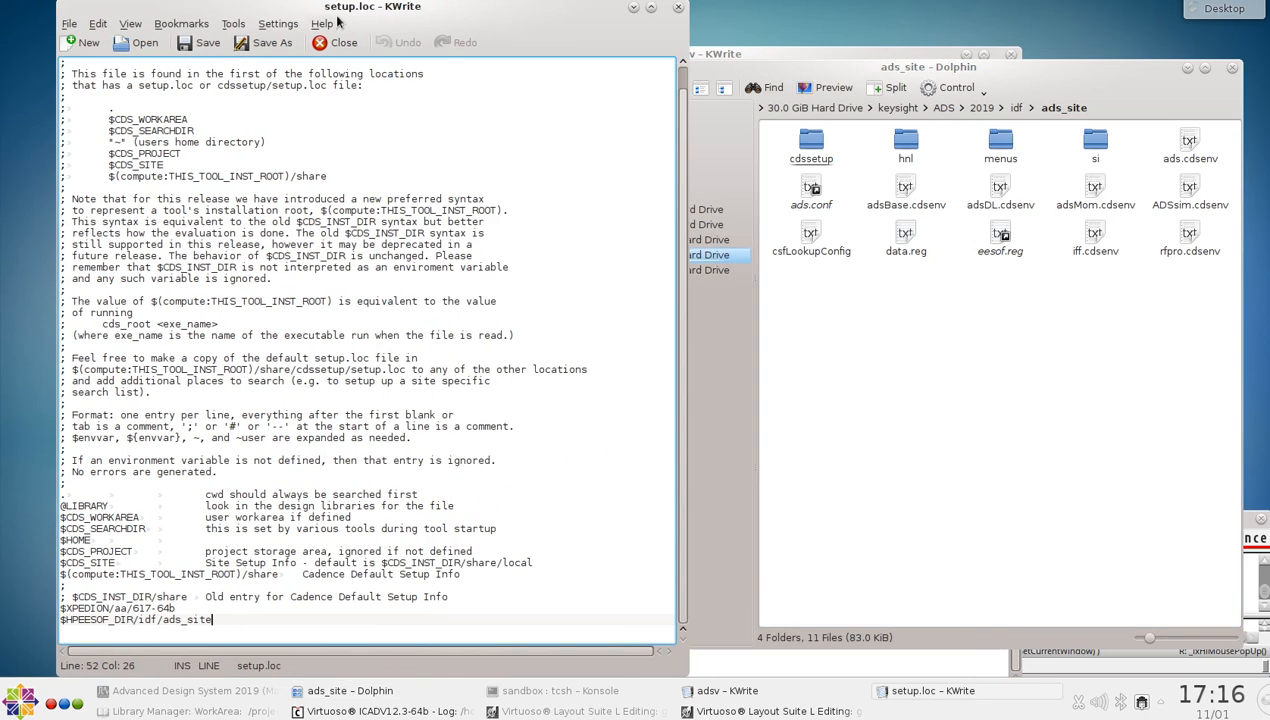
pyautogui.moveTo(740, 56); pyautogui.dragTo(779, 31)
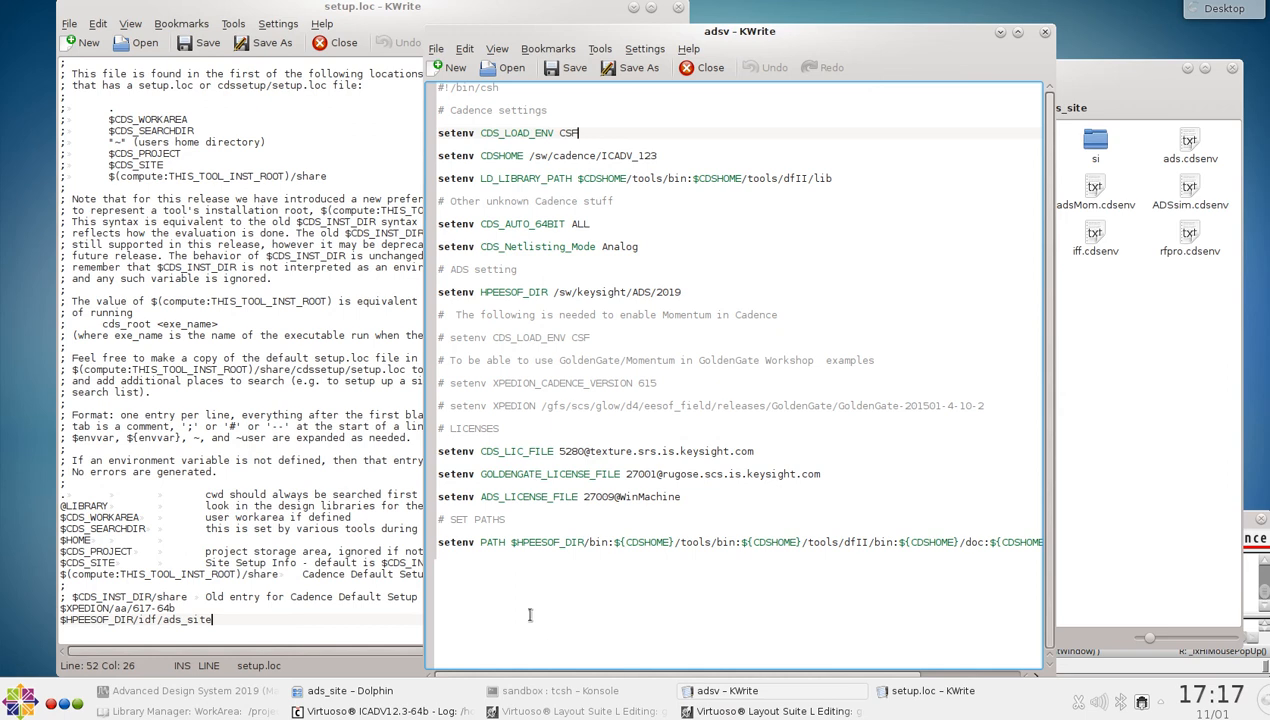
pyautogui.click(1117, 91)
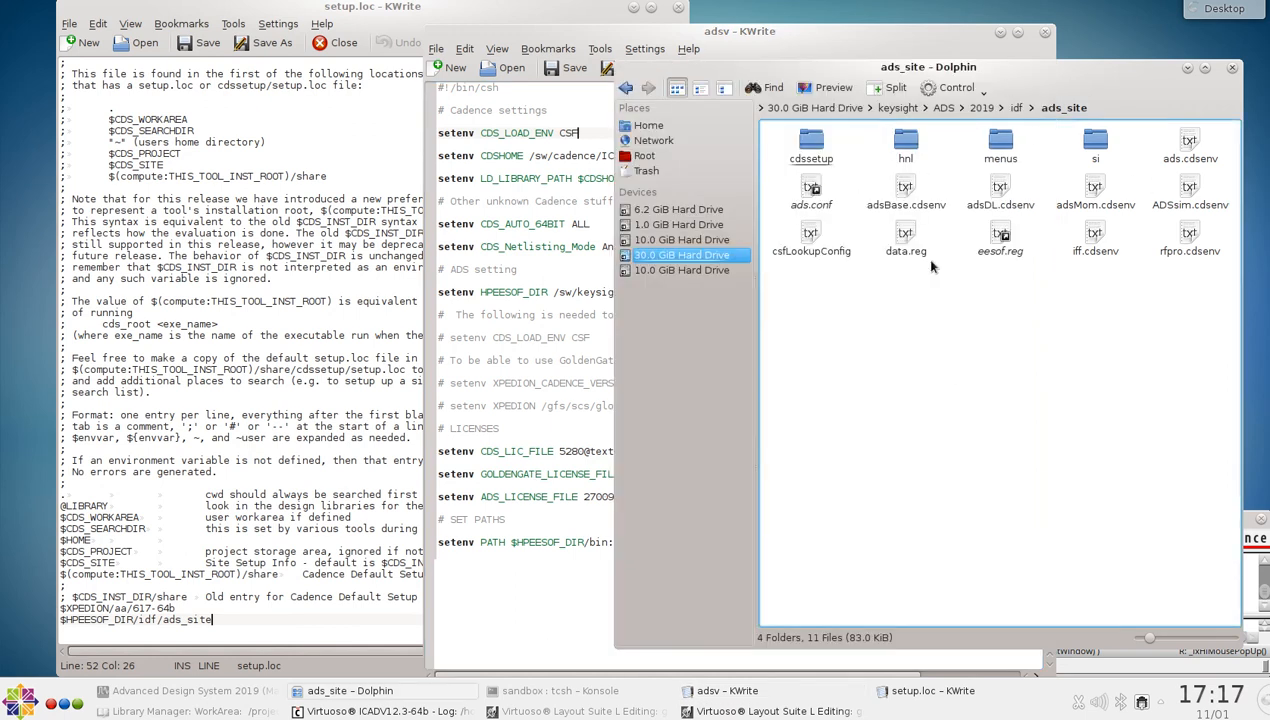
# - Return to the G7VCO_inds layout in Virtuoso and examine the RFPro entry among the launchable plugins and the available RFPro commands
pyautogui.click(694, 710)
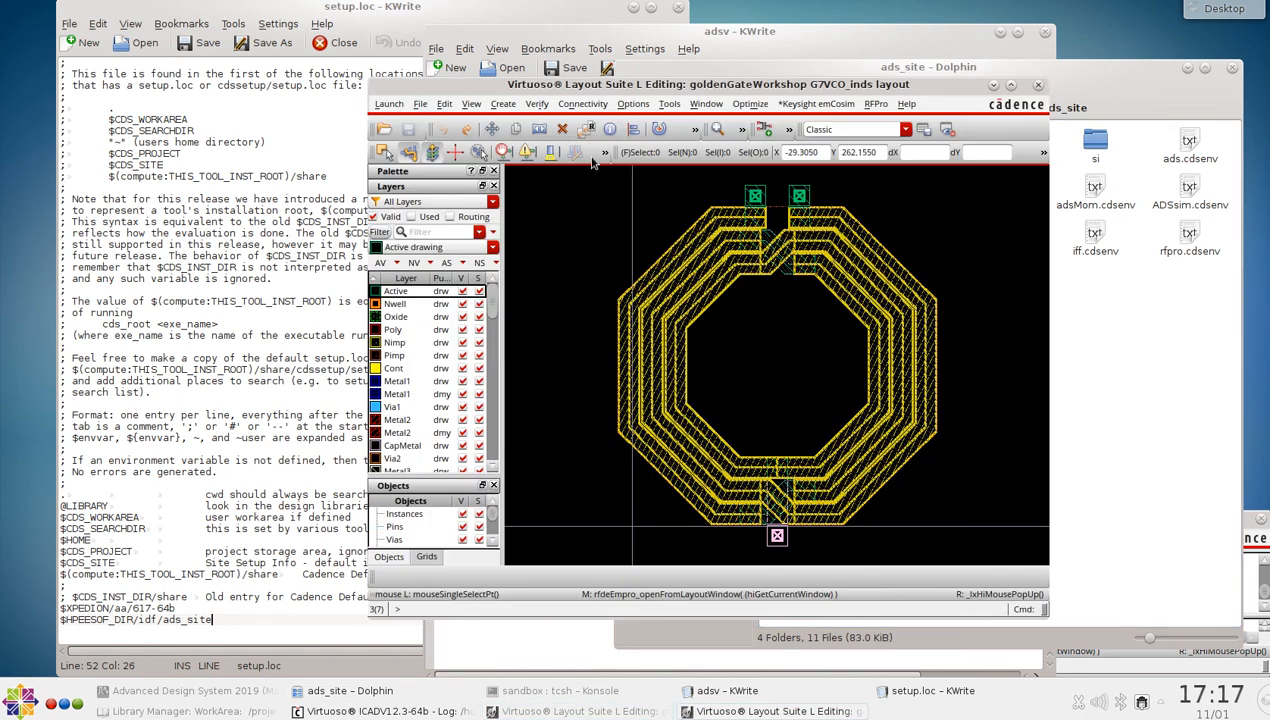
pyautogui.click(389, 104)
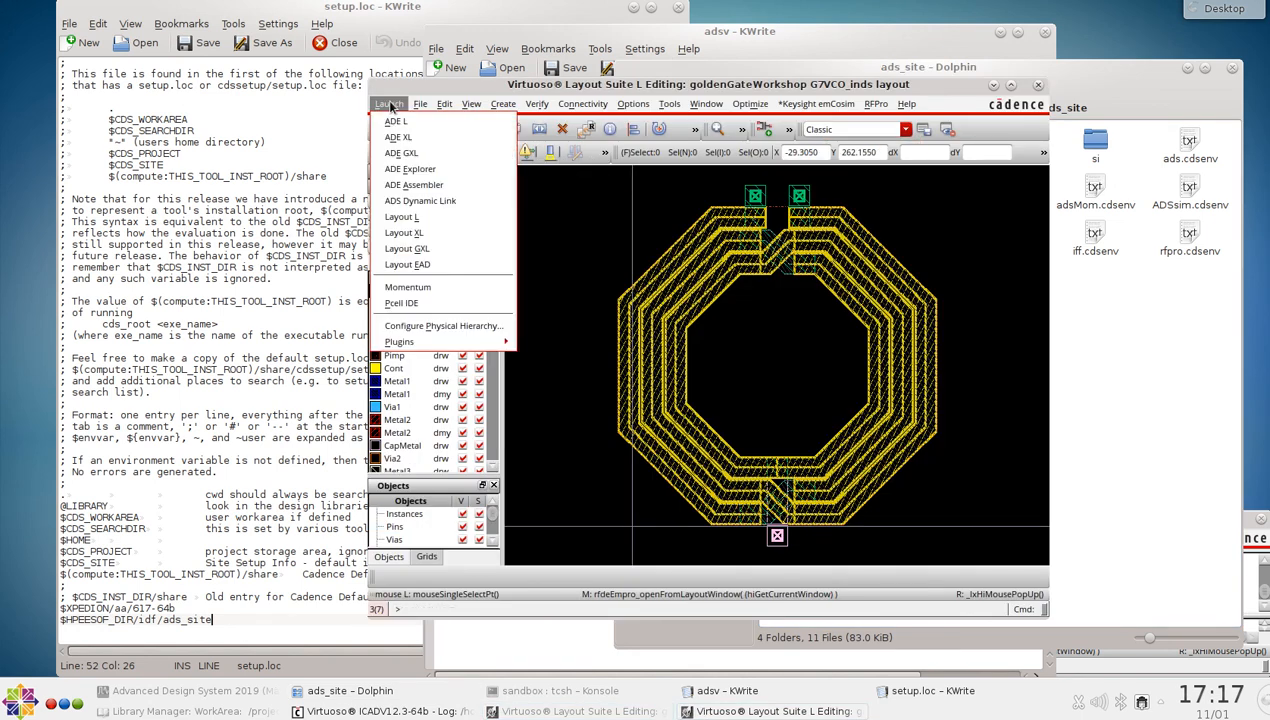
pyautogui.moveTo(400, 341)
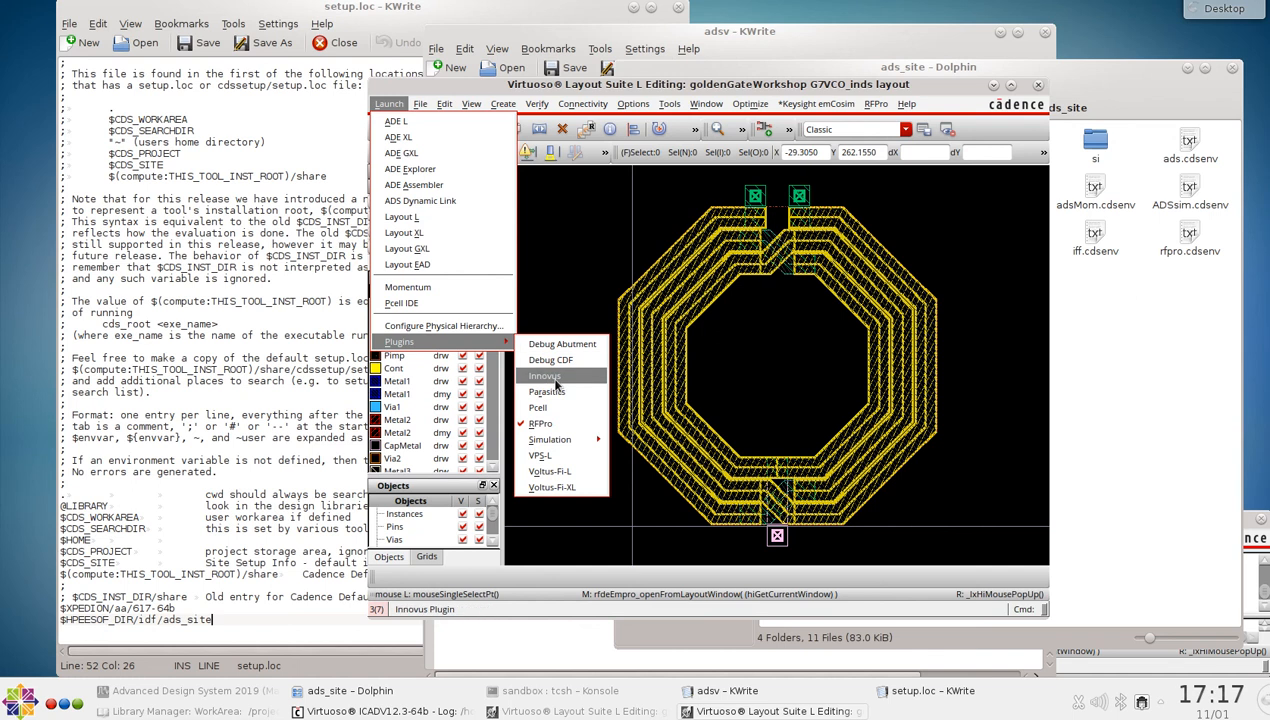
pyautogui.click(875, 113)
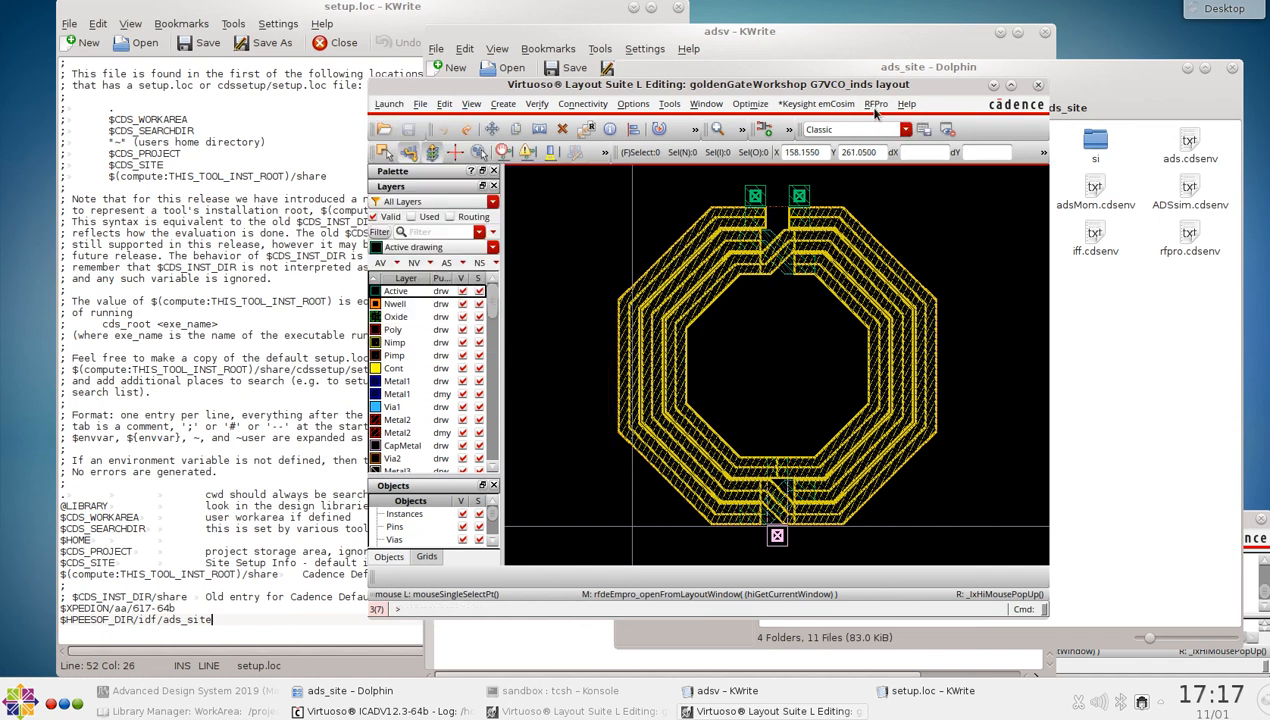
pyautogui.click(876, 108)
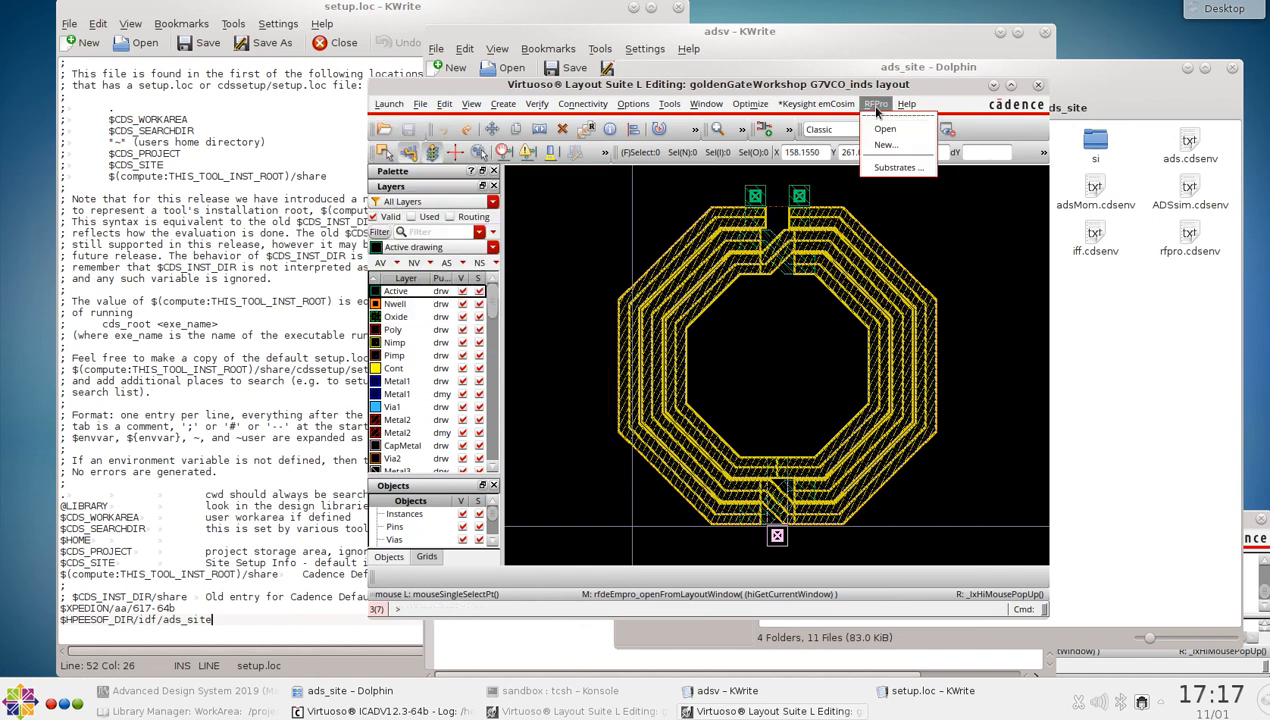